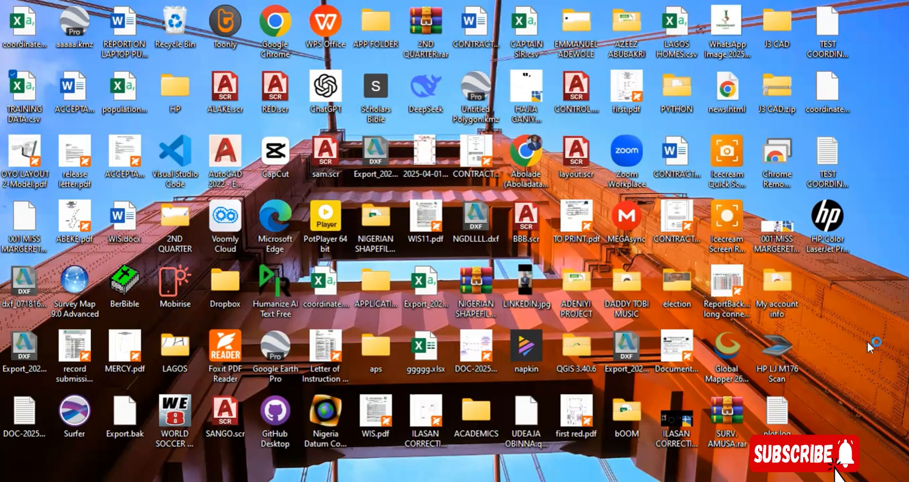
# Launch Surfer and dismiss its welcome dialog.
pyautogui.press('super')
pyautogui.write('surfer')
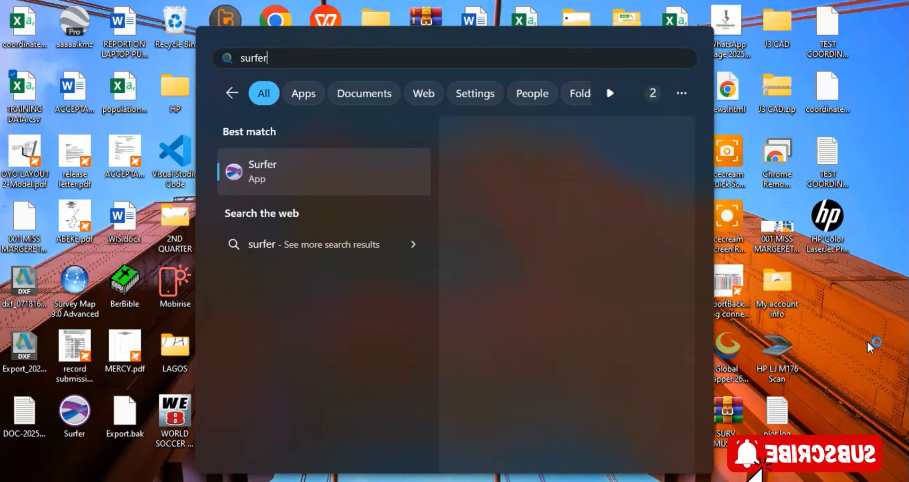
pyautogui.press('Return')
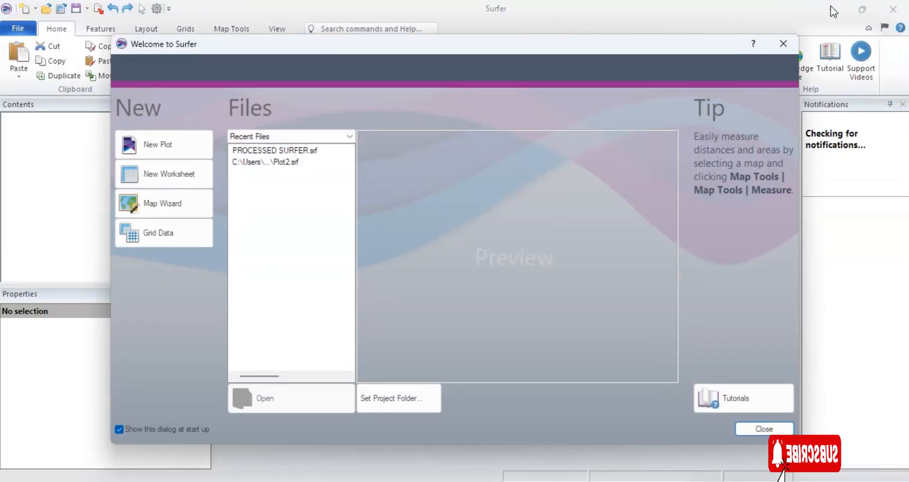
pyautogui.click(783, 44)
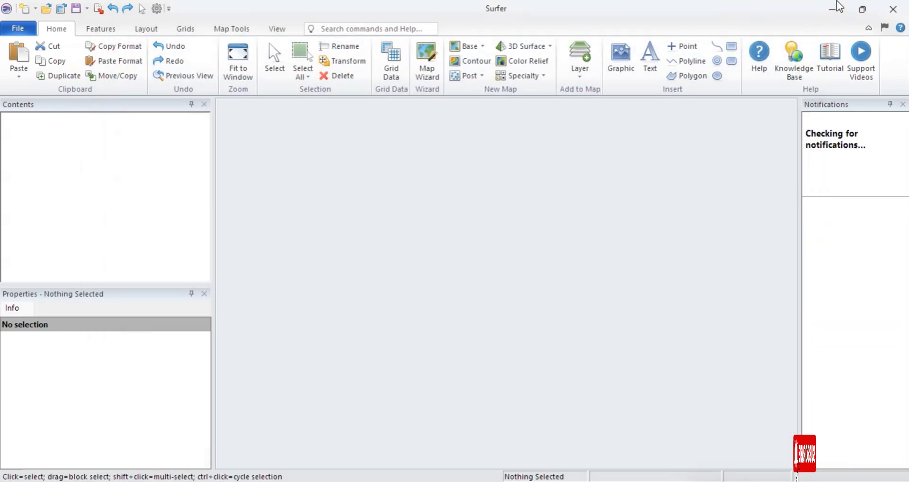
# Switch to TRAINING DATA.csv in Excel and rename the header in G1 to y and the one in H1 to x.
pyautogui.click(833, 8)
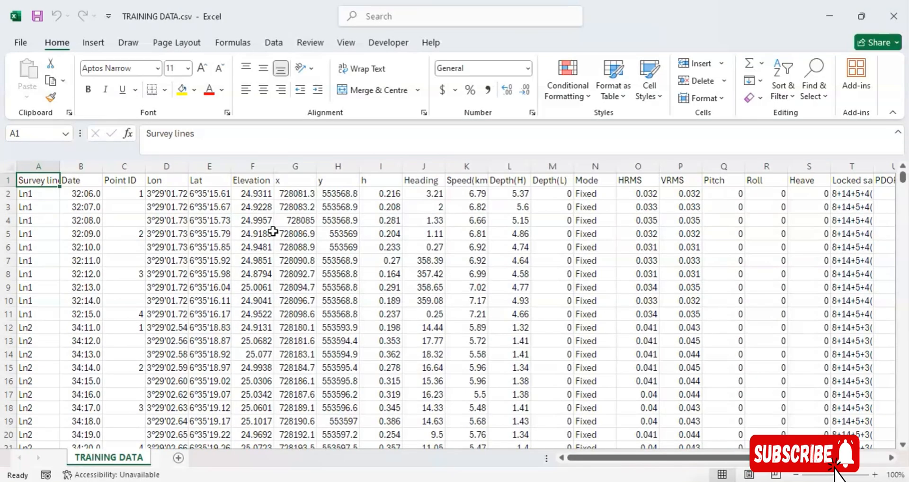
pyautogui.click(244, 233)
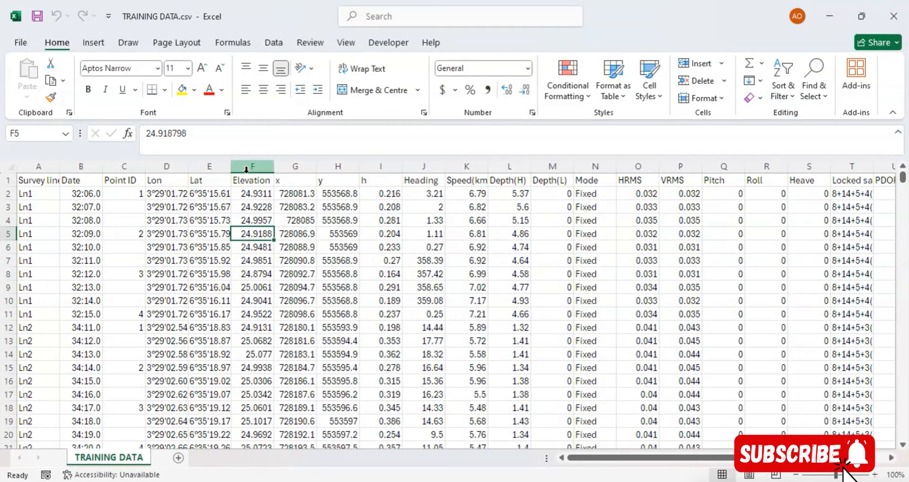
pyautogui.click(293, 180)
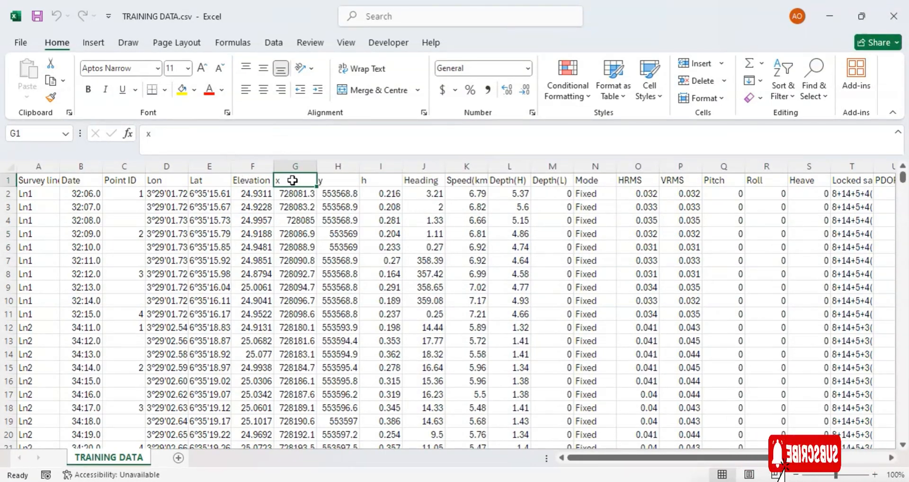
pyautogui.write('y')
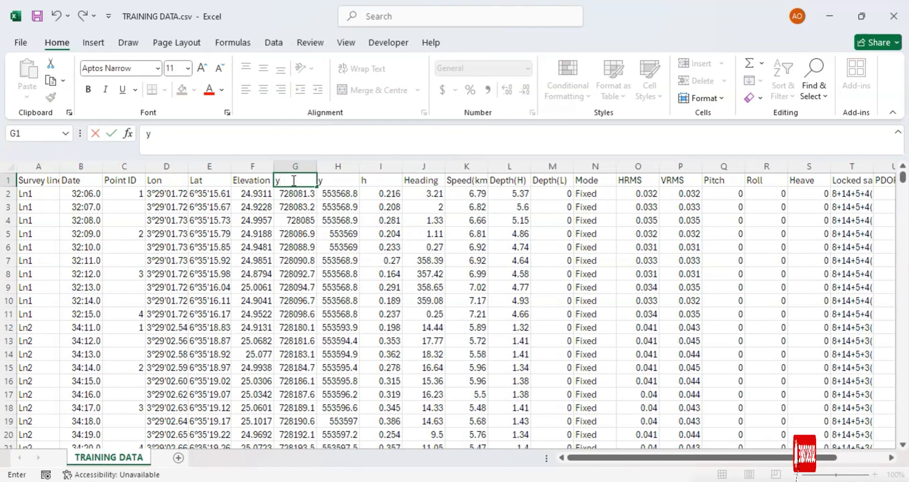
pyautogui.press('Tab')
pyautogui.write('x')
pyautogui.click(310, 210)
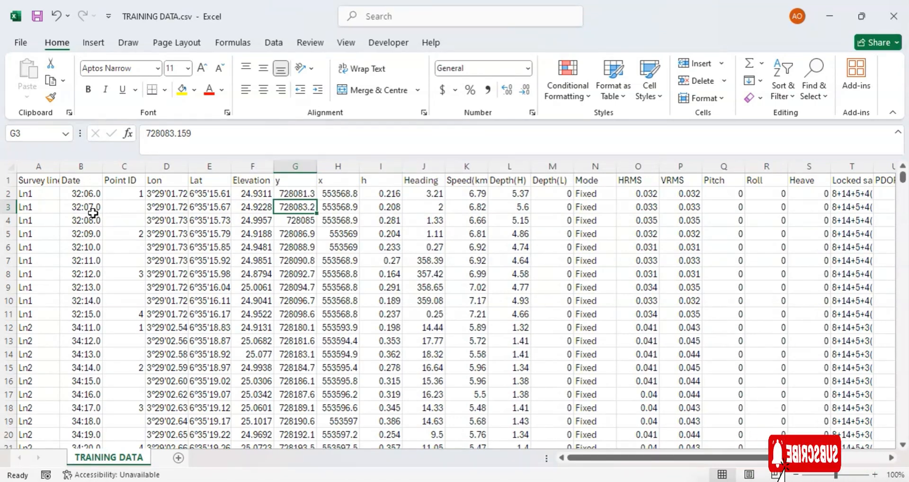
# Select the survey line entries from A3 down to the last data row, and close the Excel workbook.
pyautogui.click(41, 206)
pyautogui.hotkey('ctrl', 'shift', 'Down')
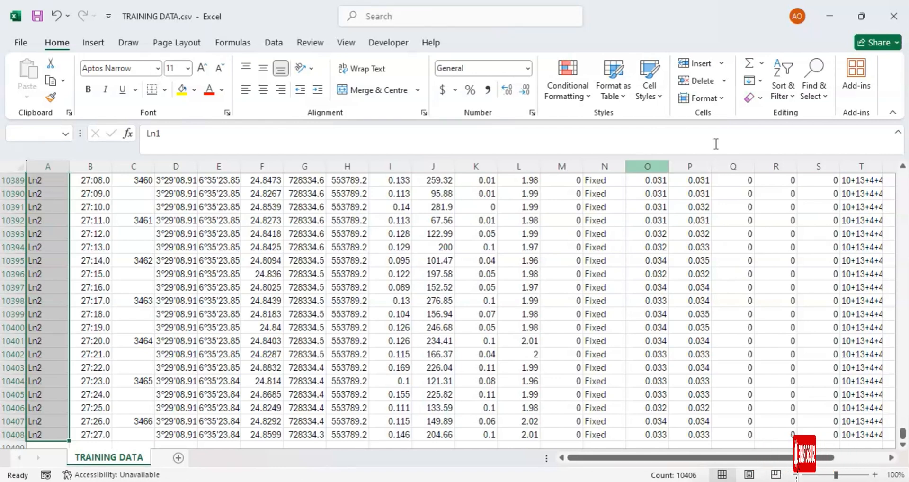
pyautogui.click(893, 17)
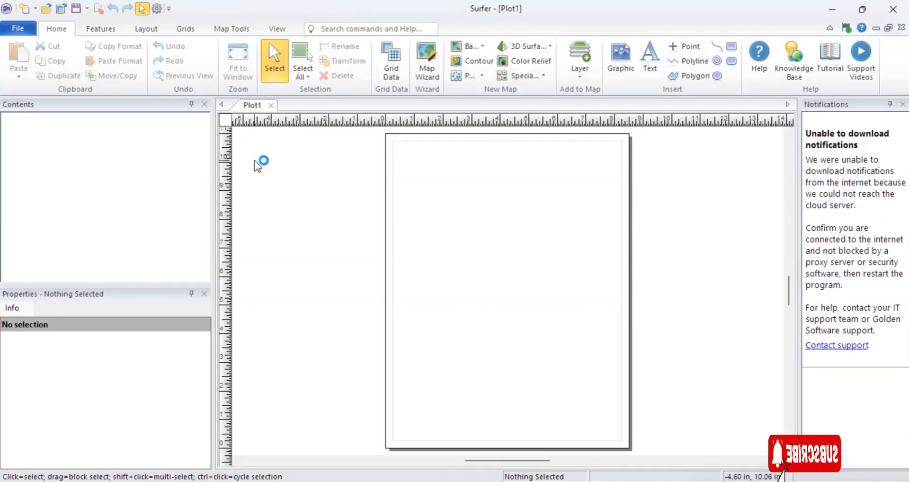
# Start gridding data with the Kriging method and XYZ data type, loading TRAINING DATA.csv from the Desktop as the dataset.
pyautogui.click(397, 61)
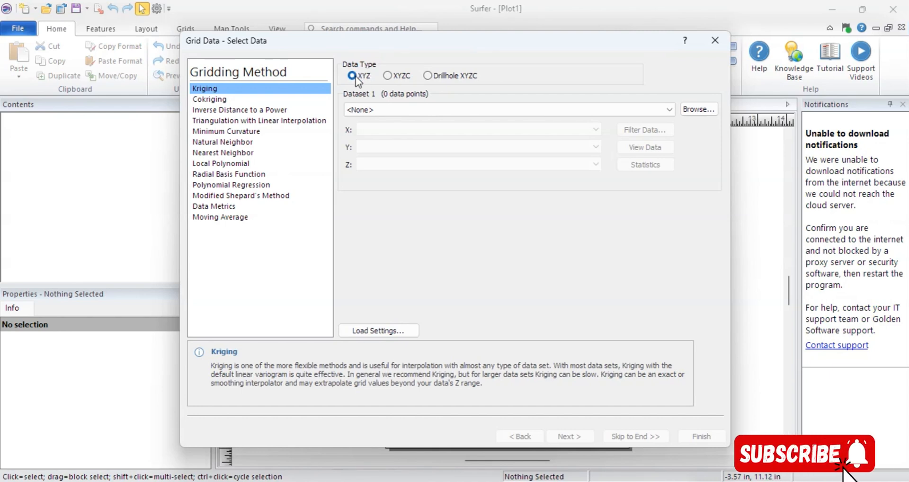
pyautogui.click(397, 79)
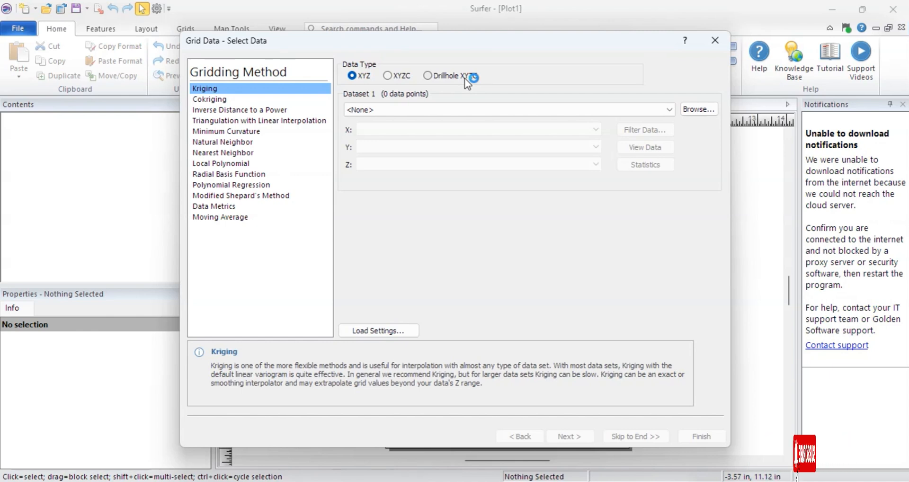
pyautogui.click(355, 76)
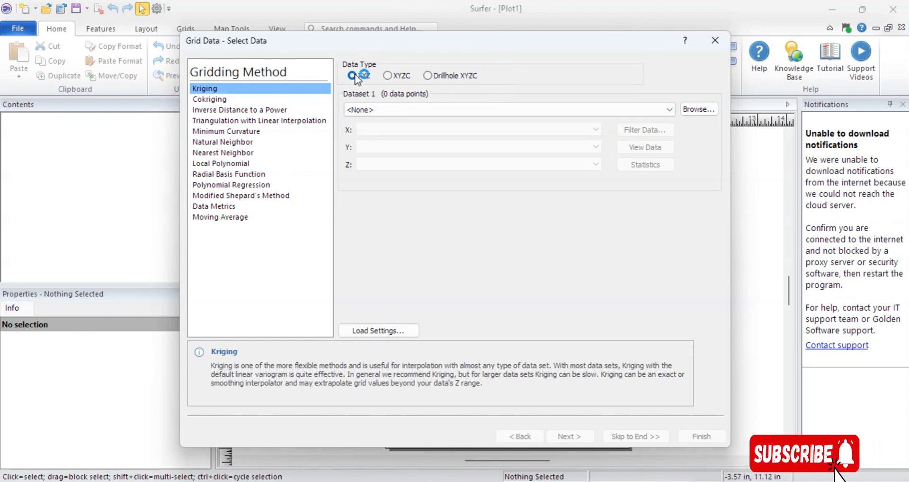
pyautogui.click(705, 110)
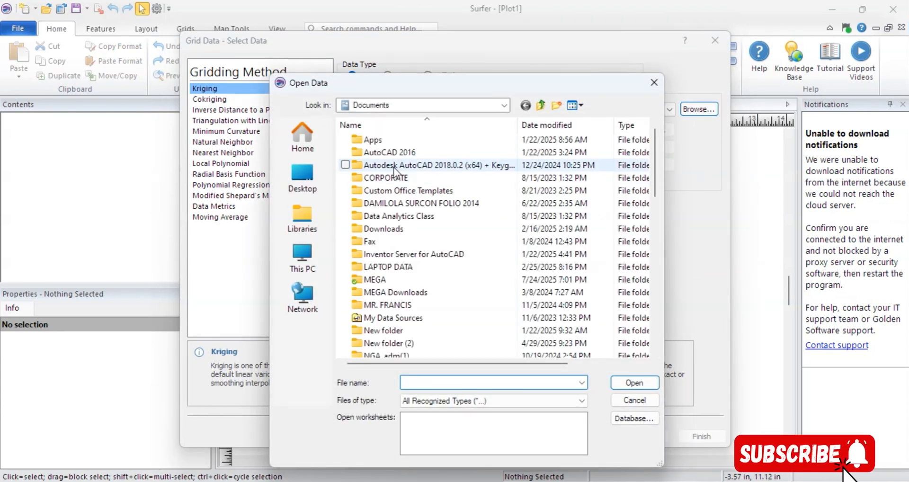
pyautogui.click(303, 185)
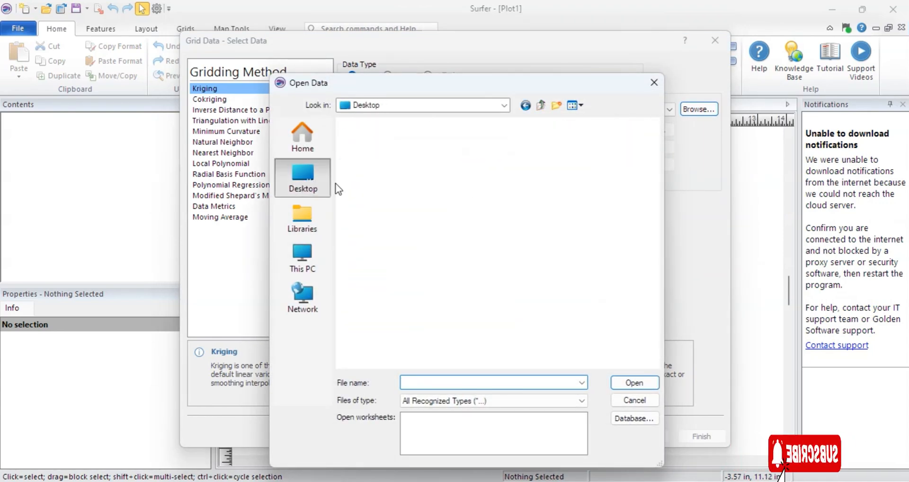
pyautogui.scroll(-8, 521, 194)
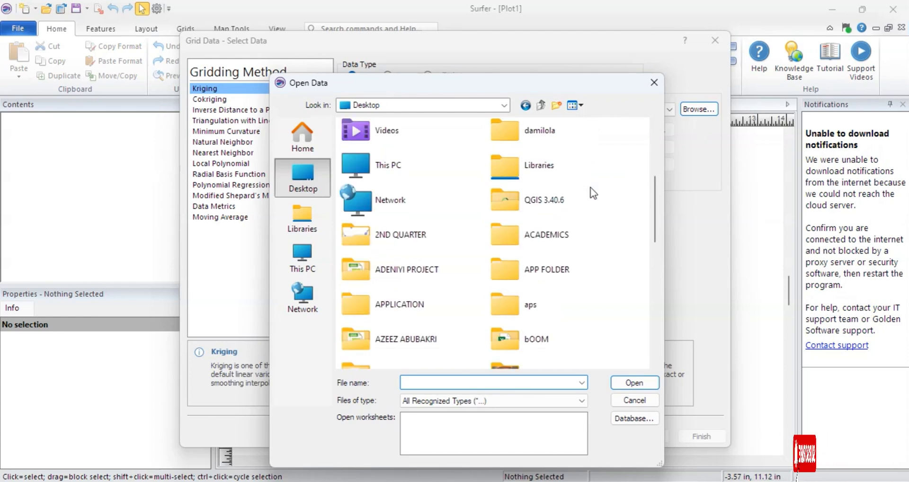
pyautogui.click(417, 360)
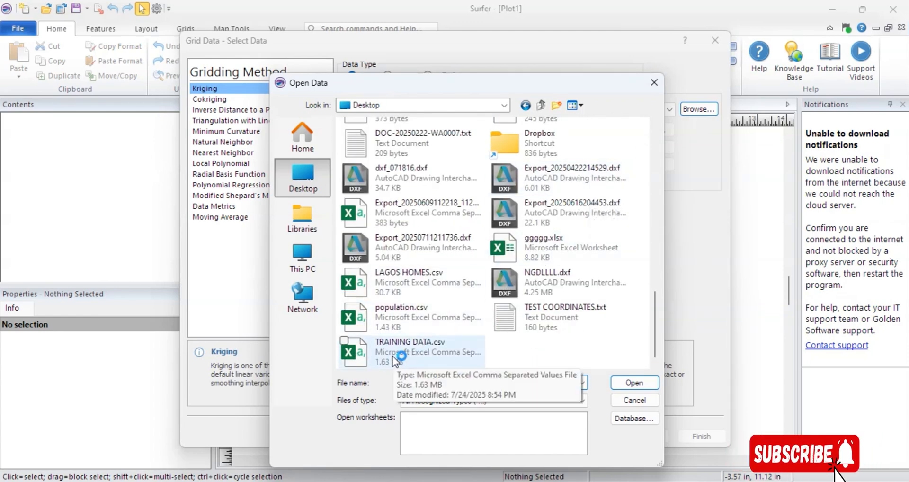
pyautogui.click(633, 382)
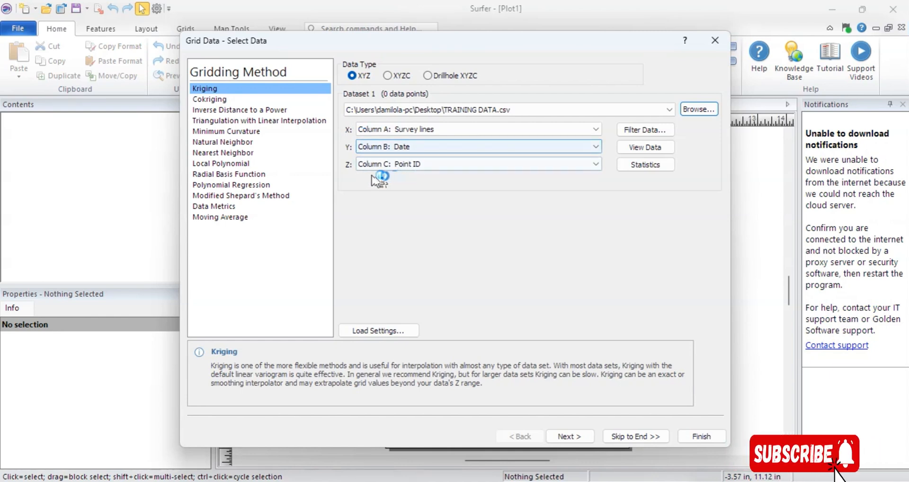
# Assign Column H to X, Column G to Y and Column F (Elevation) to Z, checking the columns against the data preview.
pyautogui.click(421, 165)
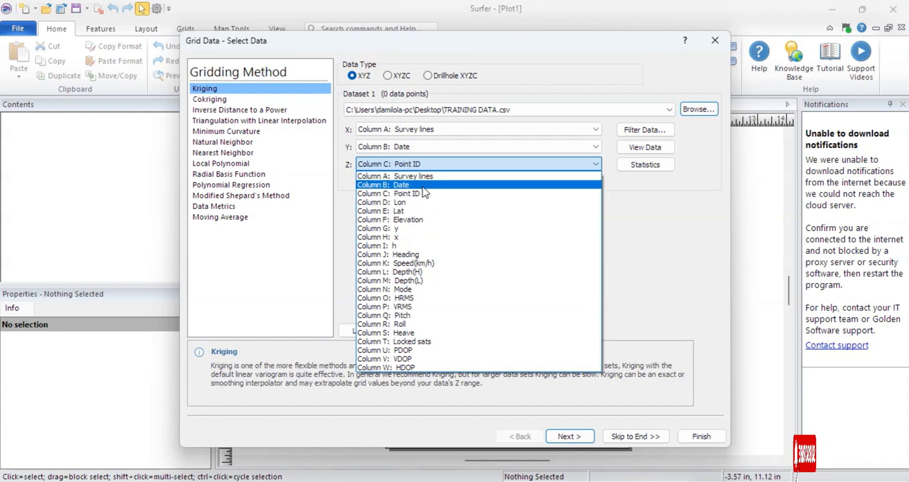
pyautogui.click(419, 220)
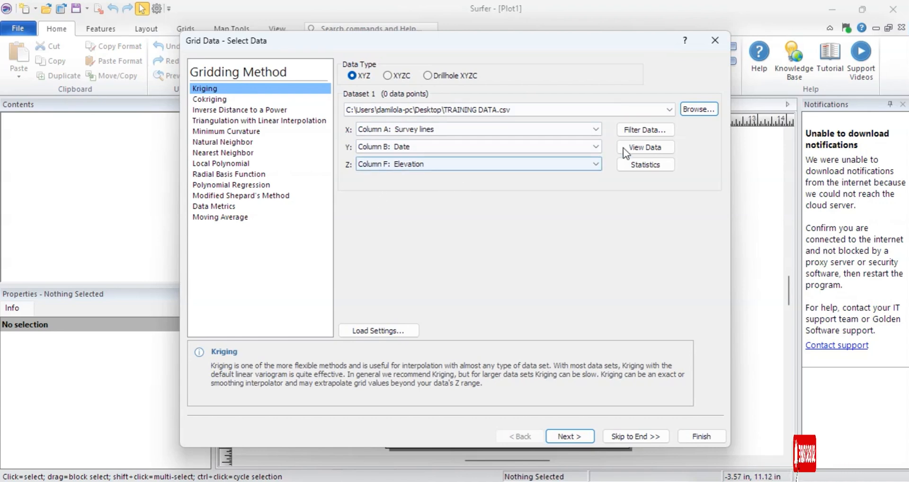
pyautogui.click(643, 148)
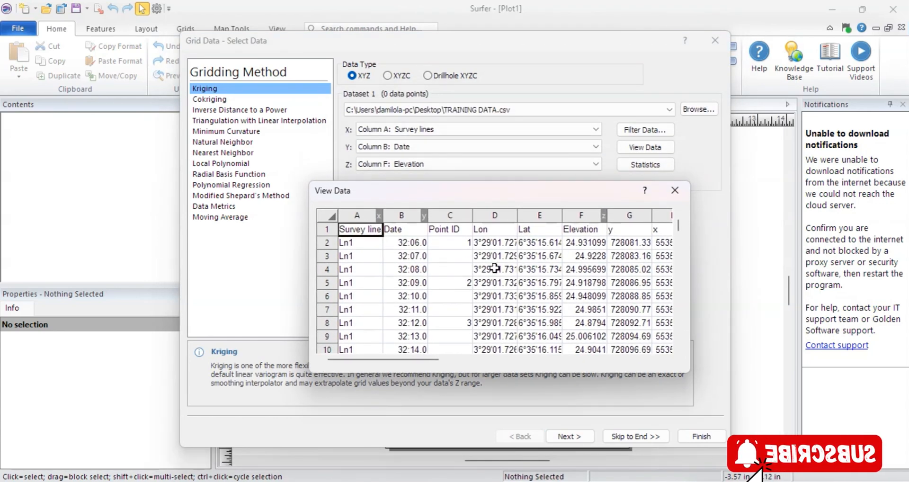
pyautogui.moveTo(413, 363); pyautogui.dragTo(455, 361)
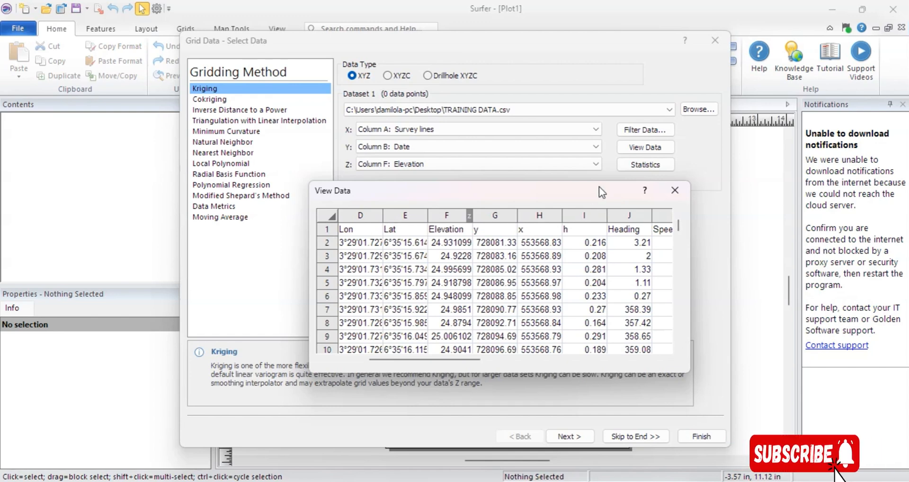
pyautogui.click(417, 146)
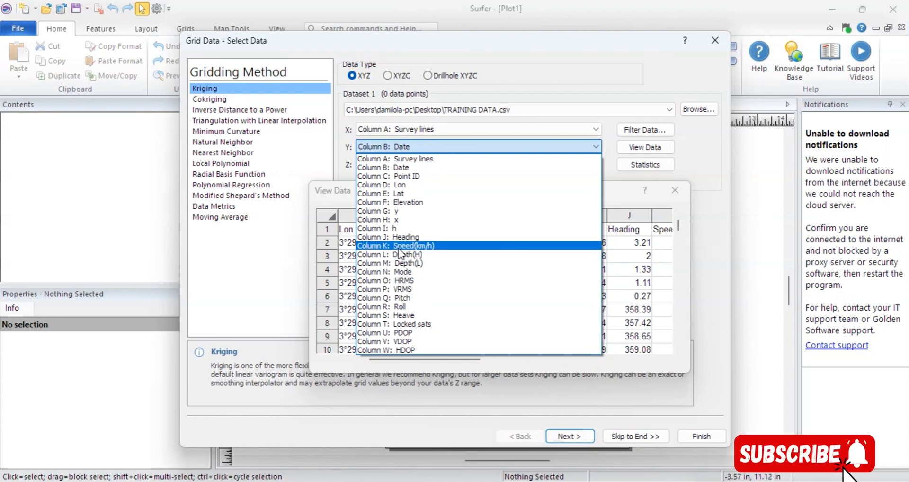
pyautogui.click(398, 211)
pyautogui.click(443, 127)
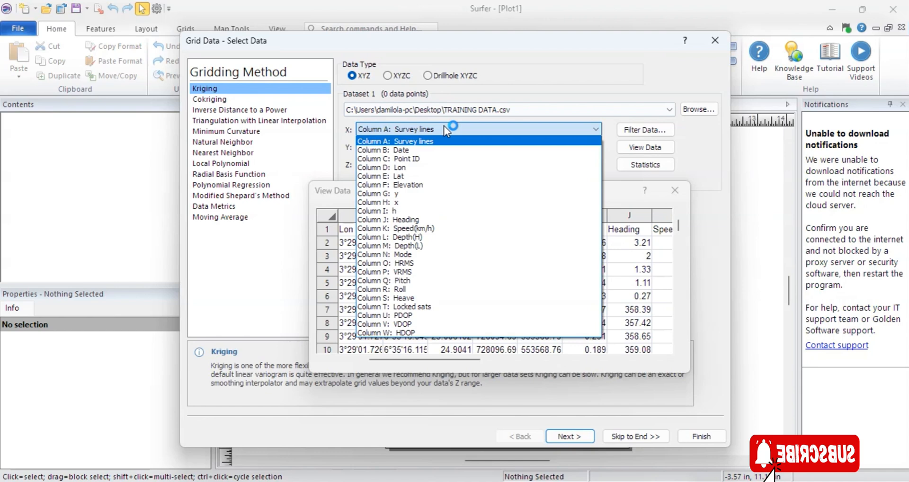
pyautogui.click(397, 202)
pyautogui.click(676, 191)
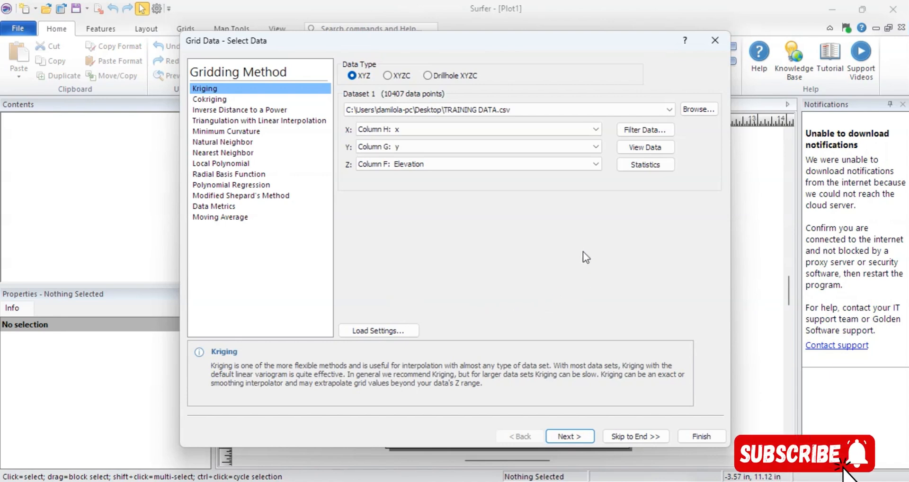
# Accept the default Kriging variogram, search options and cross validation settings, and proceed to the output grid settings.
pyautogui.click(568, 436)
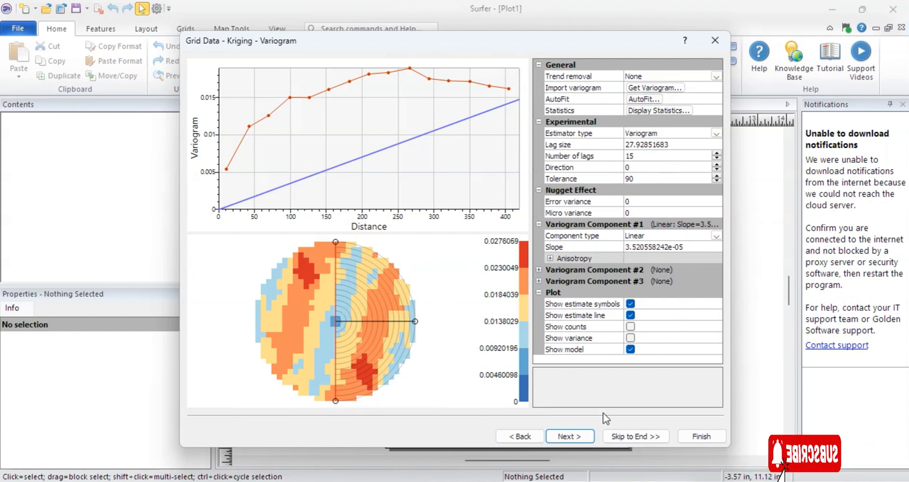
pyautogui.click(580, 436)
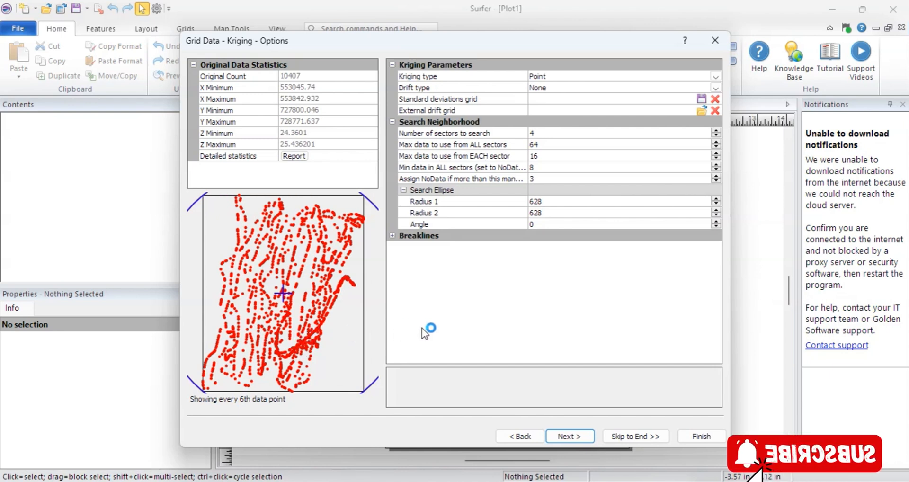
pyautogui.click(570, 436)
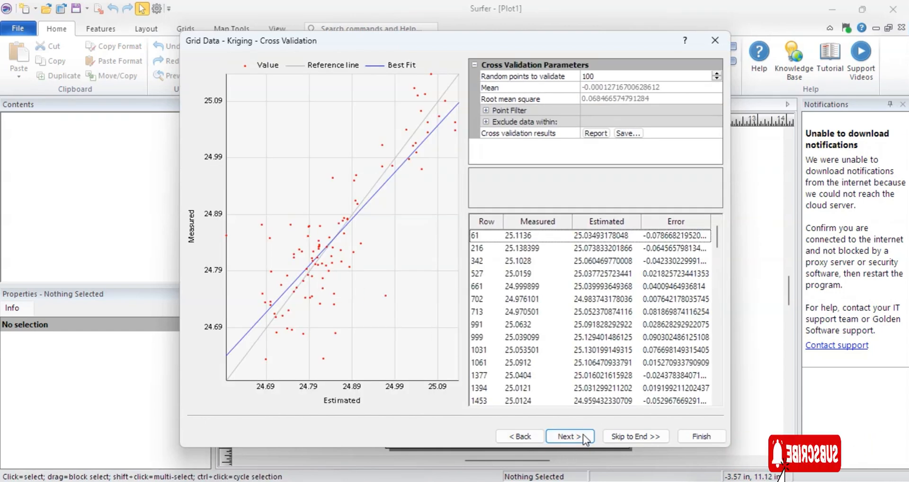
pyautogui.click(566, 437)
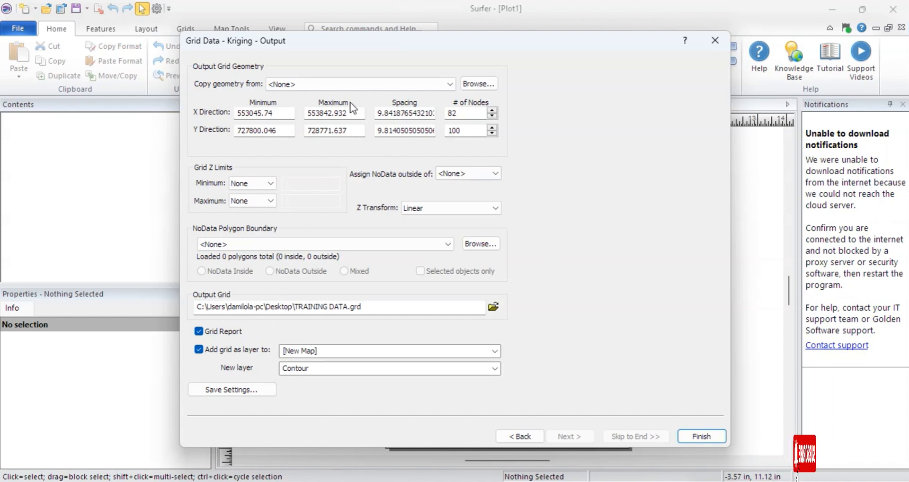
# Set the output grid spacing to 50 in both the X and Y directions.
pyautogui.click(471, 88)
pyautogui.doubleClick(379, 112)
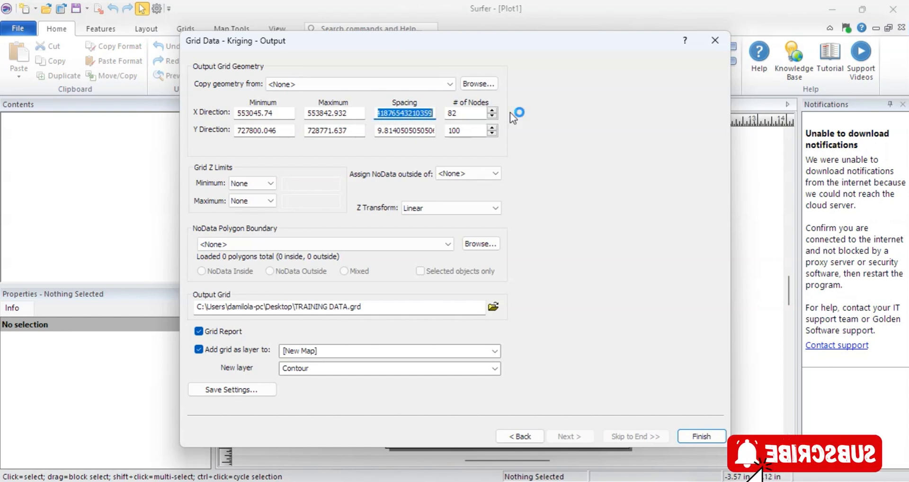
pyautogui.write('50')
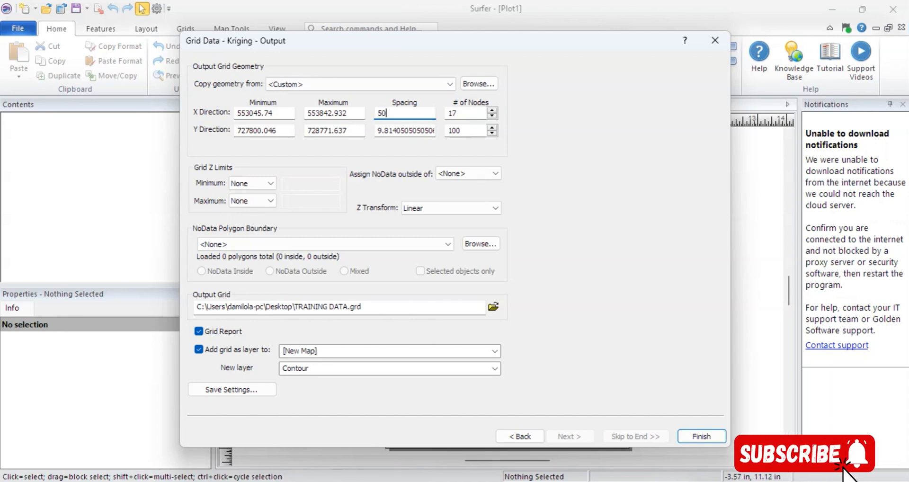
pyautogui.doubleClick(378, 128)
pyautogui.write('50')
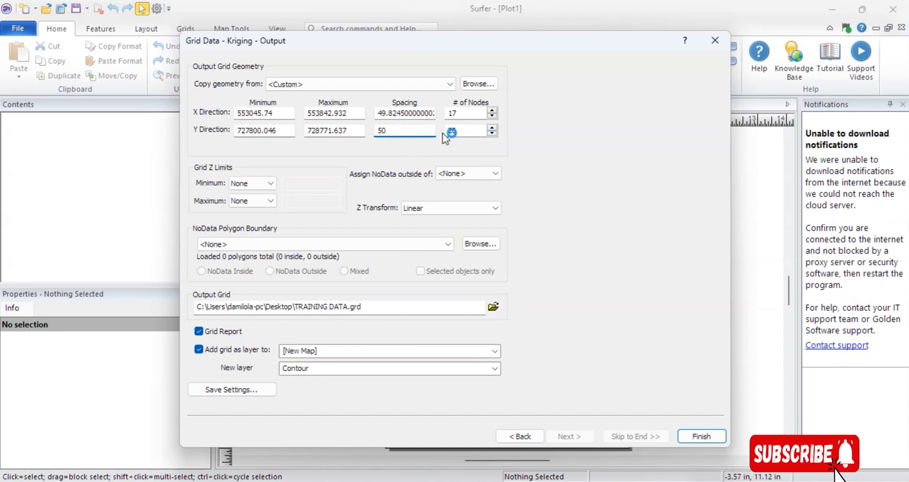
pyautogui.click(466, 131)
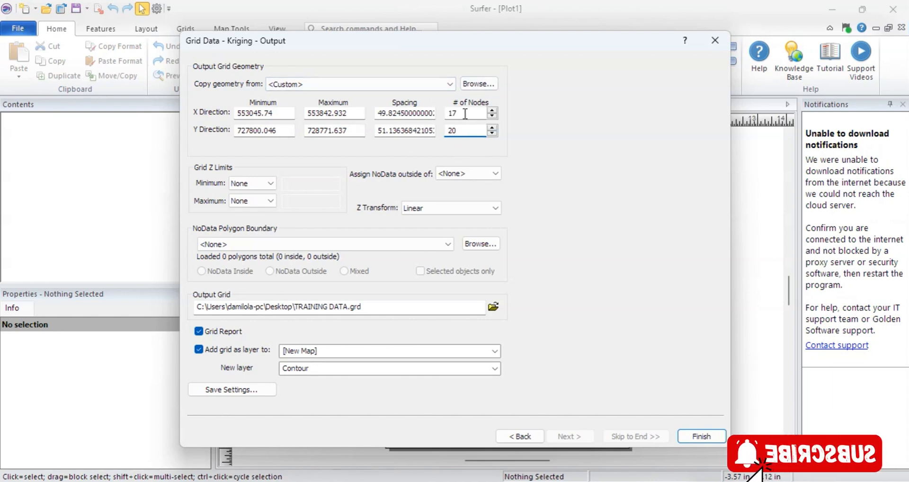
# Set the output grid spacing to 20 in both the X and Y directions.
pyautogui.doubleClick(380, 113)
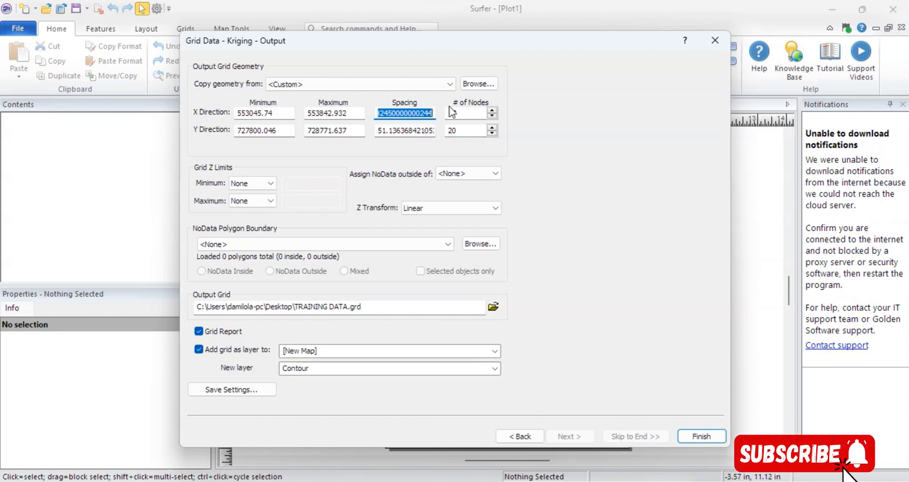
pyautogui.write('2')
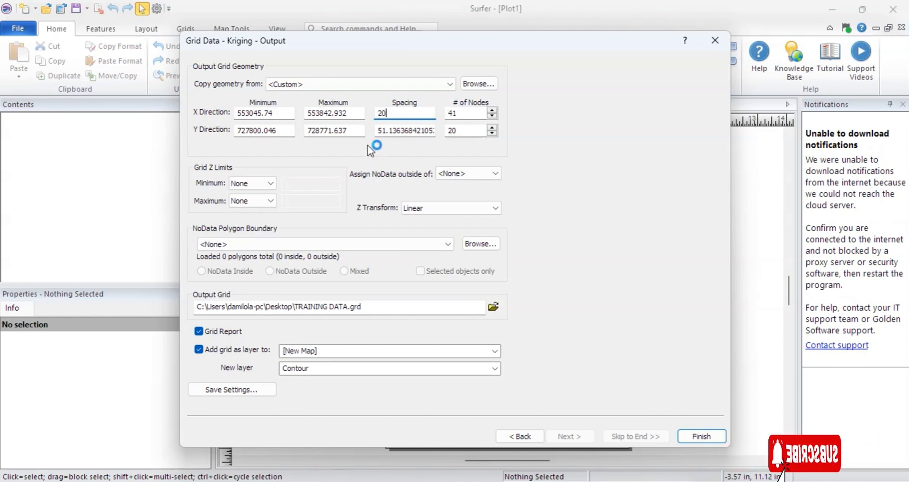
pyautogui.write('0')
pyautogui.doubleClick(379, 130)
pyautogui.write('20')
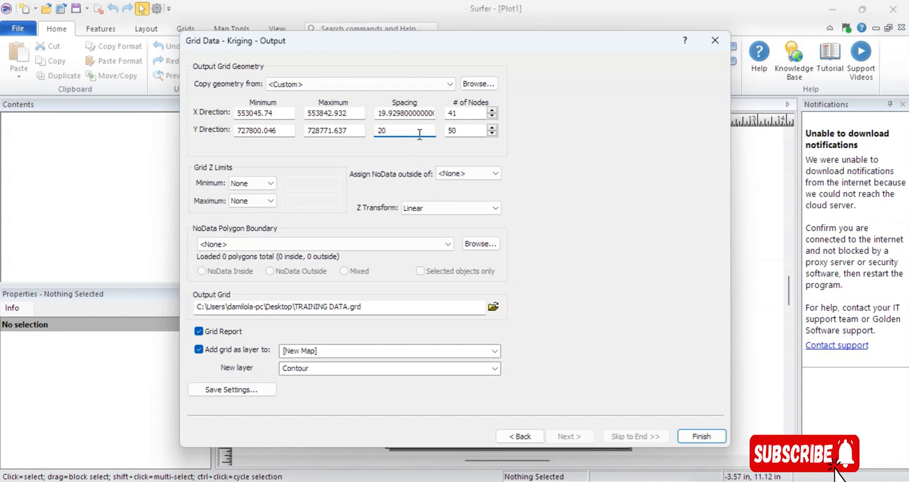
pyautogui.click(458, 128)
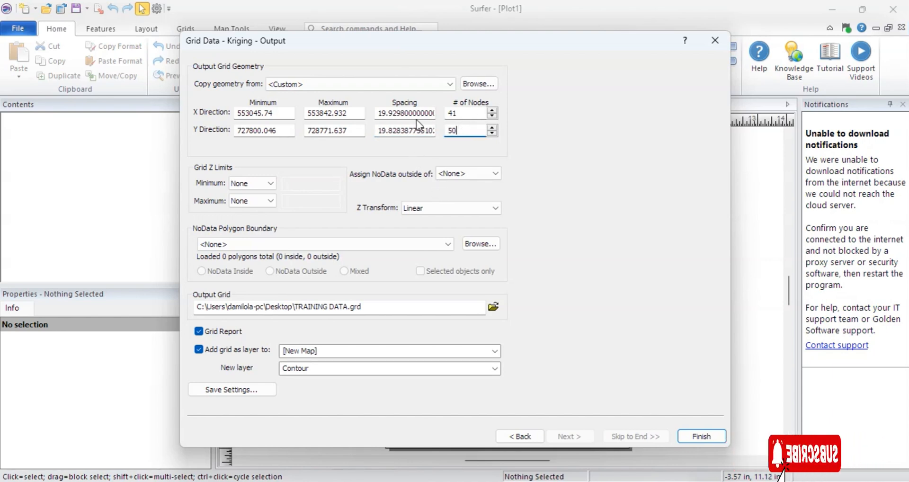
# Set the output grid spacing to 25 in both the X and Y directions.
pyautogui.doubleClick(381, 113)
pyautogui.write('25')
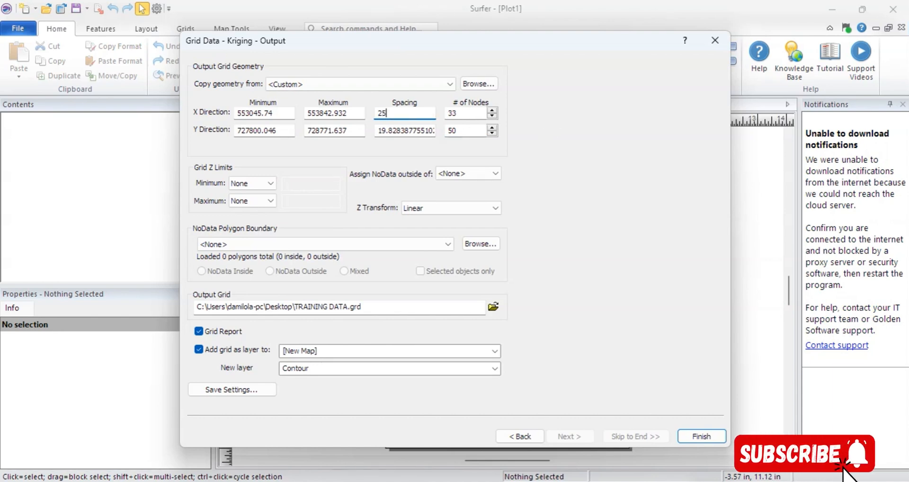
pyautogui.click(412, 131)
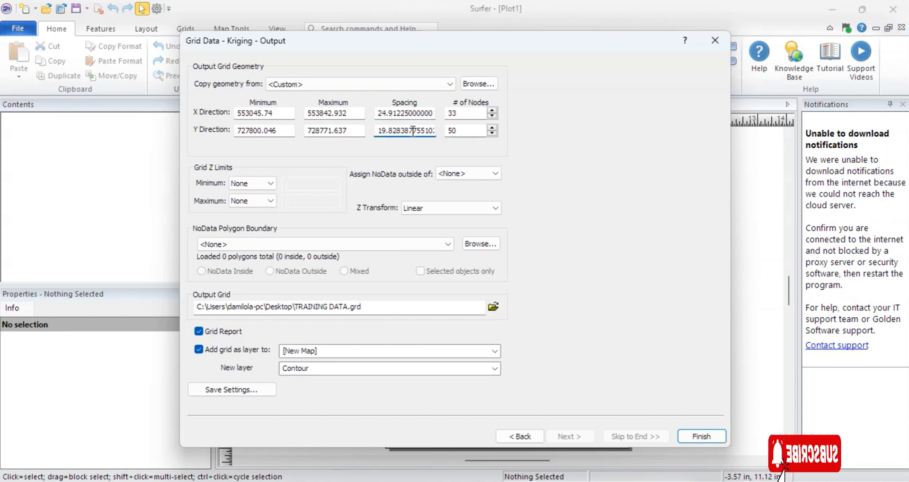
pyautogui.doubleClick(413, 131)
pyautogui.write('25')
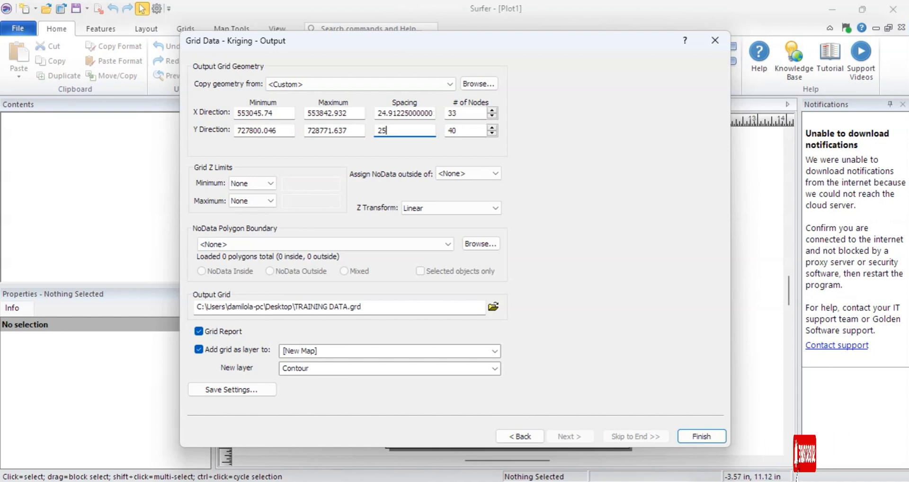
pyautogui.click(471, 130)
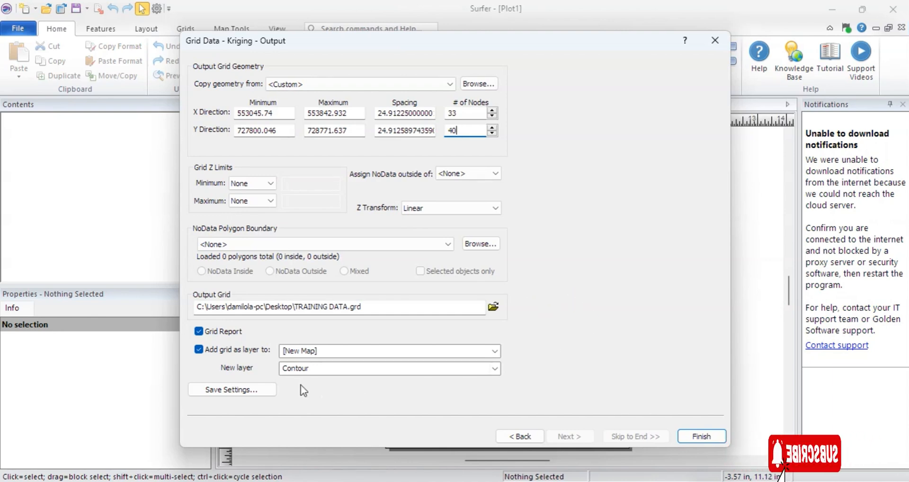
# Keep Contour as the new layer type, run the gridding to create the contour map, and minimize the grid data report.
pyautogui.click(493, 368)
pyautogui.click(571, 360)
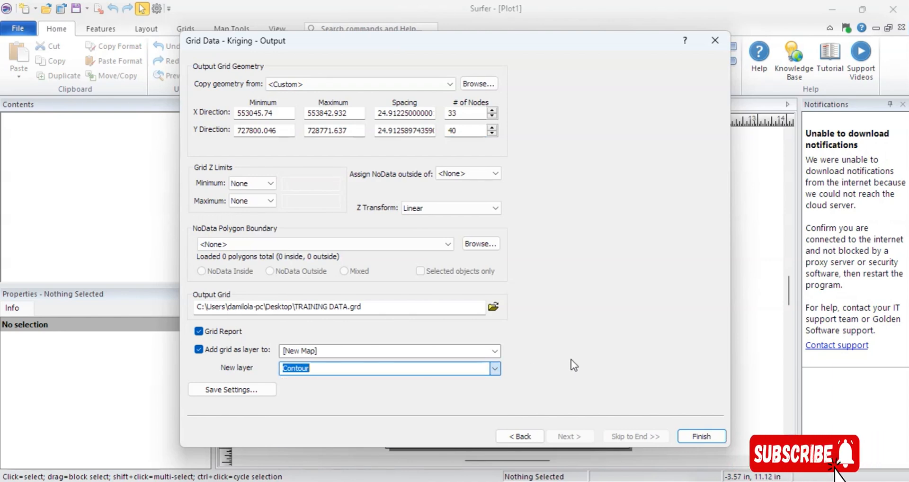
pyautogui.click(700, 436)
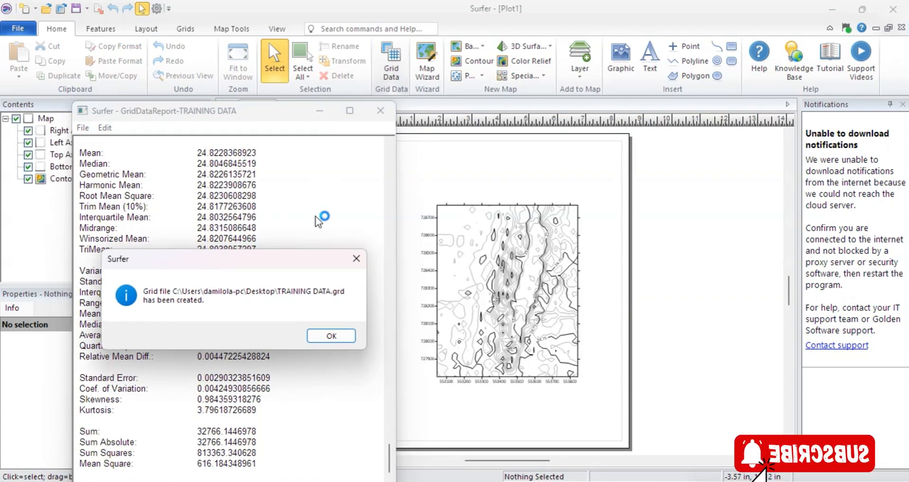
pyautogui.click(332, 335)
pyautogui.click(320, 111)
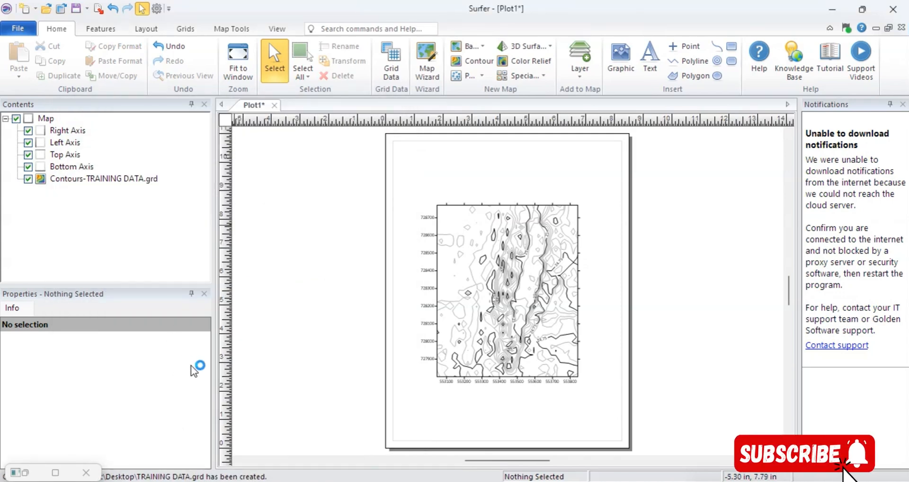
pyautogui.scroll(1, 521, 337)
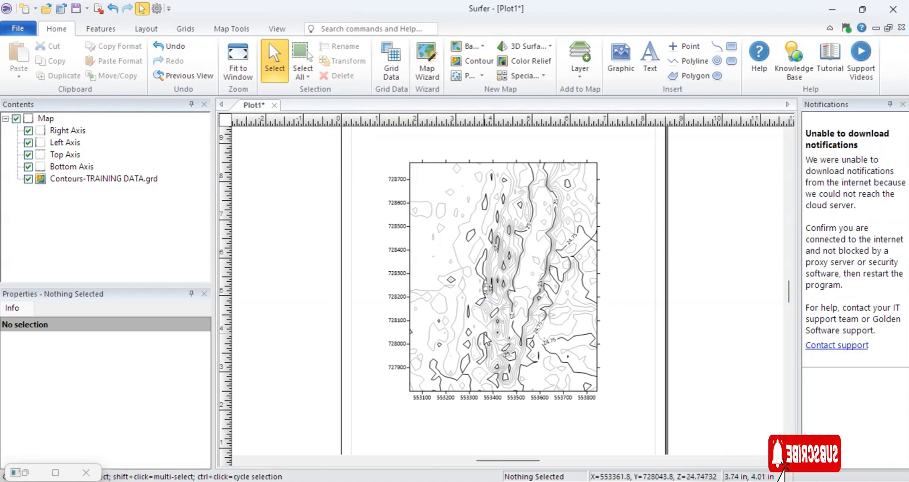
# Start a grid conversion with TRAINING DATA.grd from the Desktop as the input grid.
pyautogui.click(232, 29)
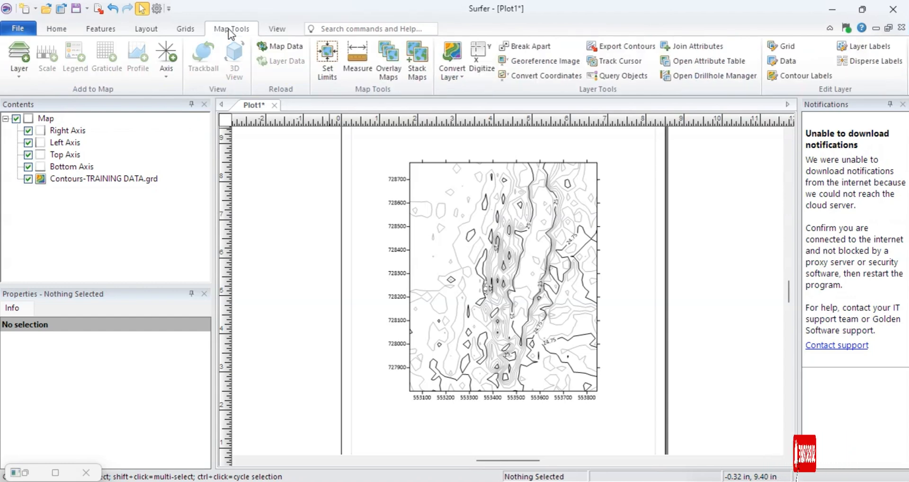
pyautogui.click(173, 28)
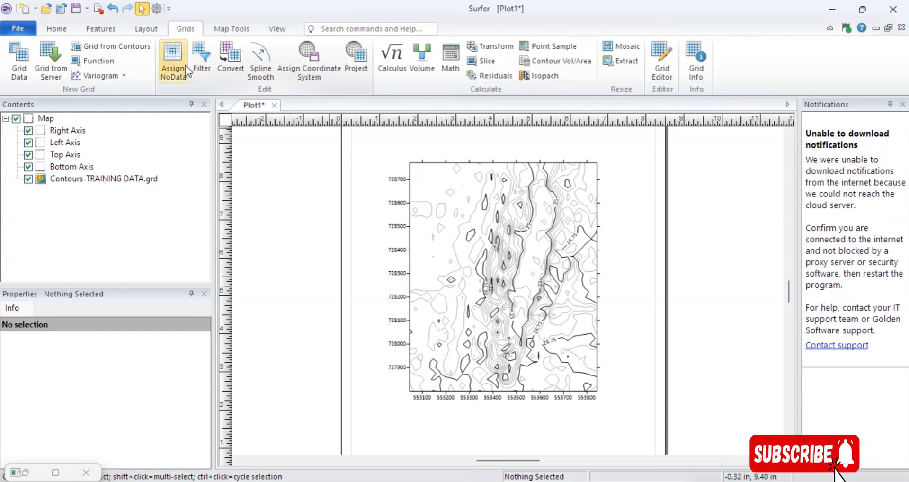
pyautogui.click(232, 61)
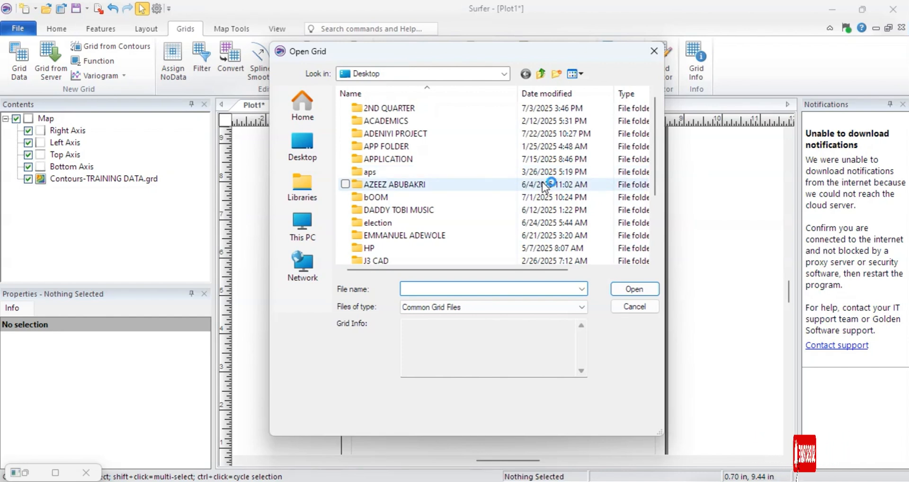
pyautogui.scroll(-3, 537, 194)
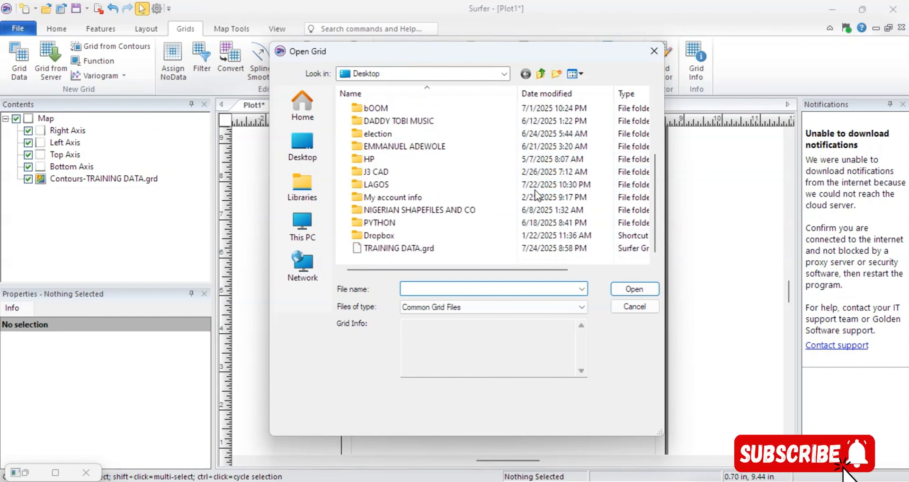
pyautogui.click(381, 251)
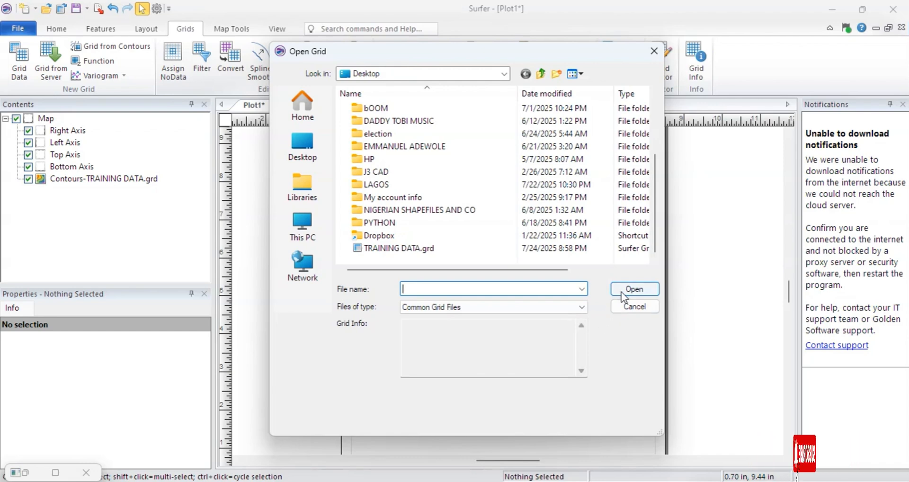
pyautogui.click(457, 250)
pyautogui.click(636, 291)
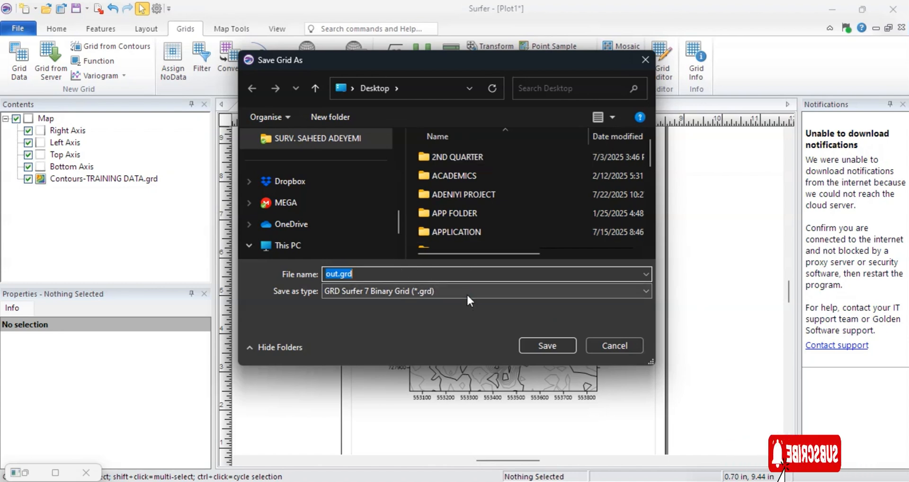
# Save the converted grid to the Desktop as TRAINING DATA INTERPOLATED in DAT XYZ data (*.dat) format.
pyautogui.write('tra')
pyautogui.press('BackSpace')
pyautogui.press('BackSpace')
pyautogui.press('BackSpace')
pyautogui.write('T')
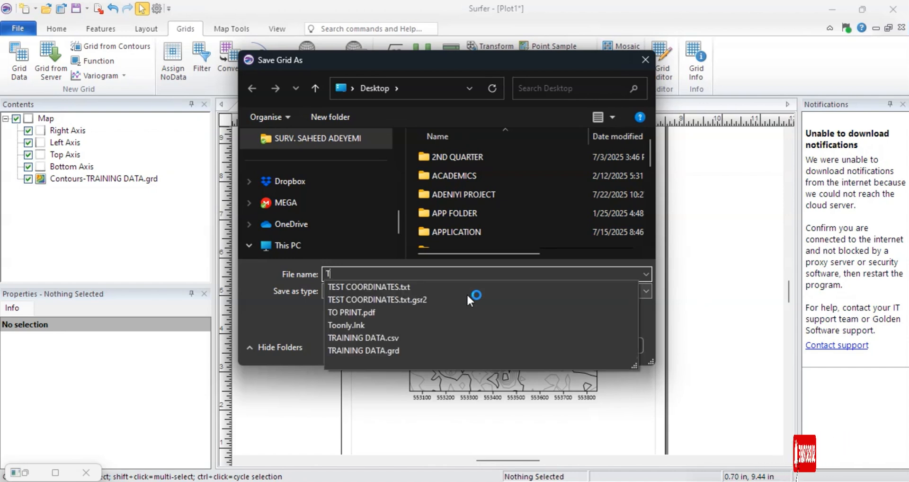
pyautogui.write('RAINING DATA INTERPOLATED')
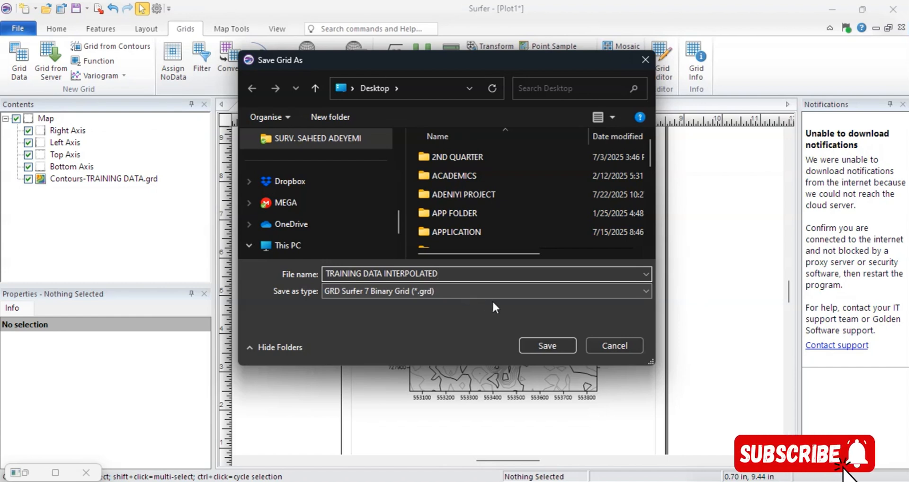
pyautogui.click(447, 292)
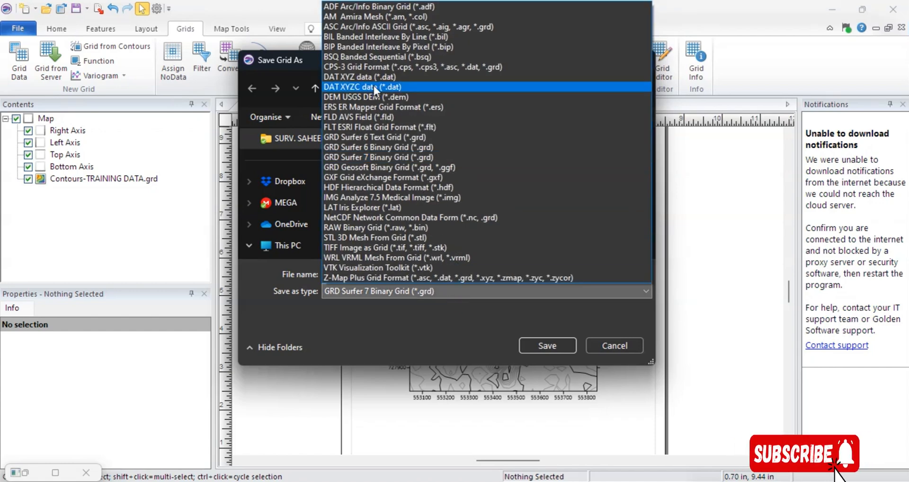
pyautogui.click(348, 76)
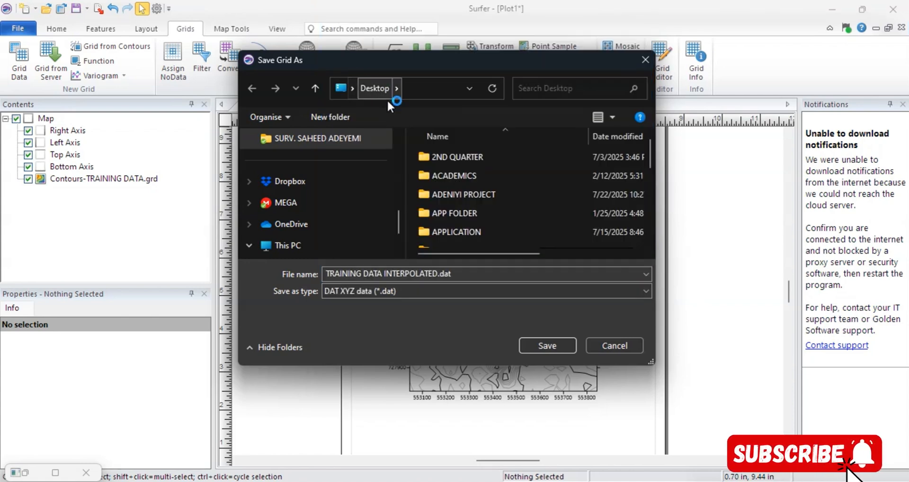
pyautogui.click(558, 345)
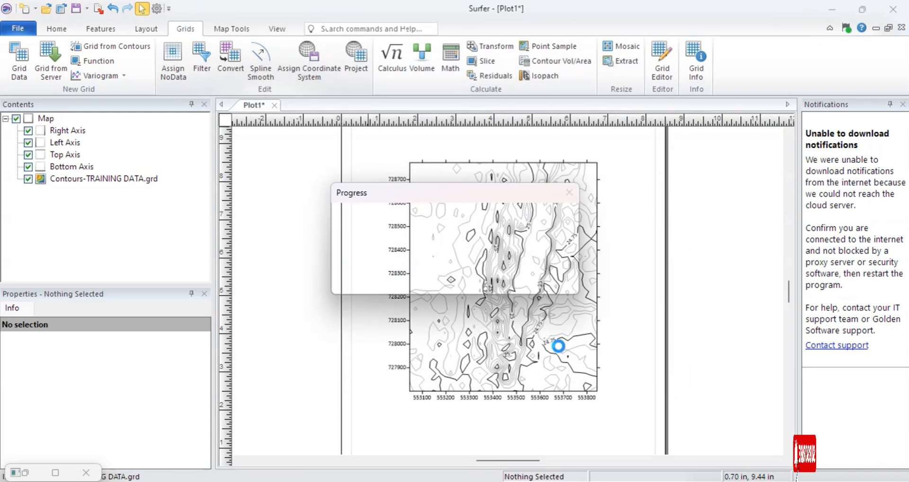
pyautogui.click(418, 321)
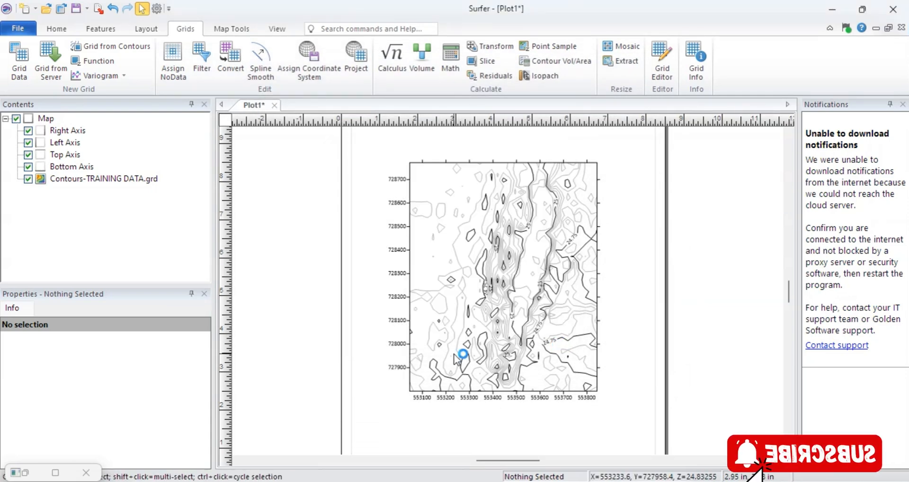
# Minimize Surfer and locate the exported TRAINING DATA INTERPOLATED file on the desktop.
pyautogui.click(831, 10)
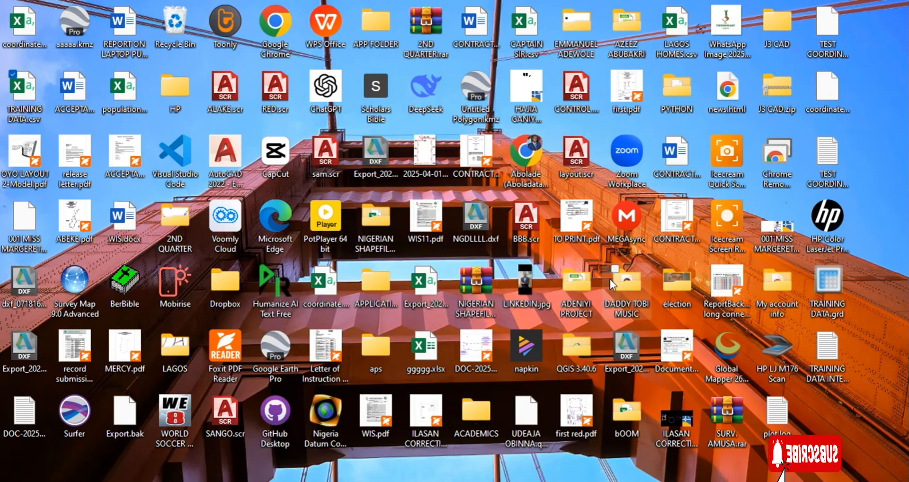
pyautogui.doubleClick(833, 366)
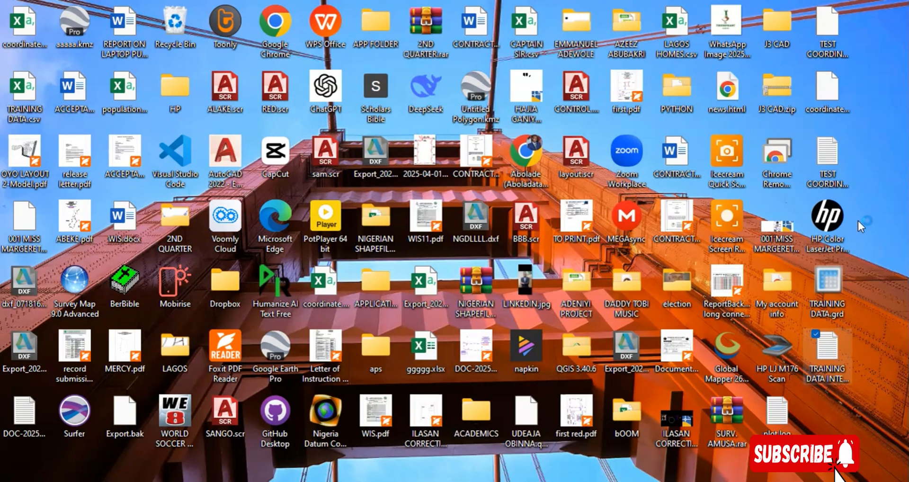
pyautogui.rightClick(847, 160)
pyautogui.press('Escape')
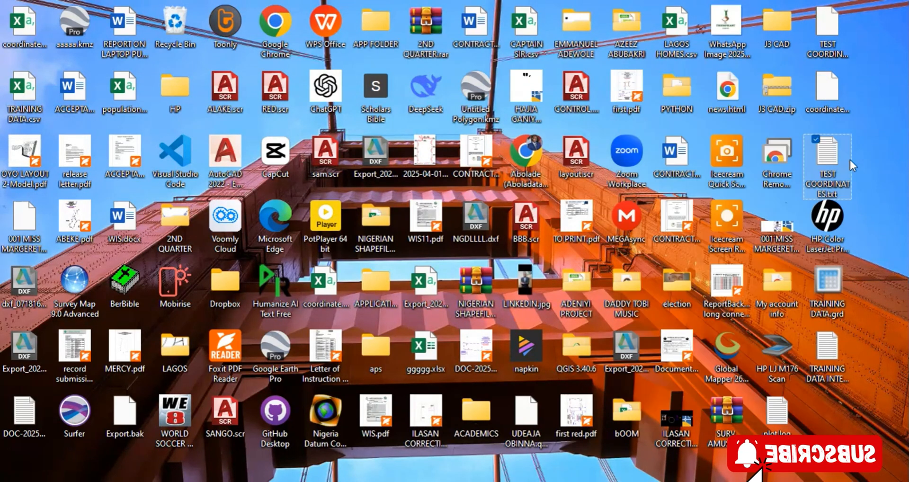
# Search for Excel in Windows and launch it.
pyautogui.press('super')
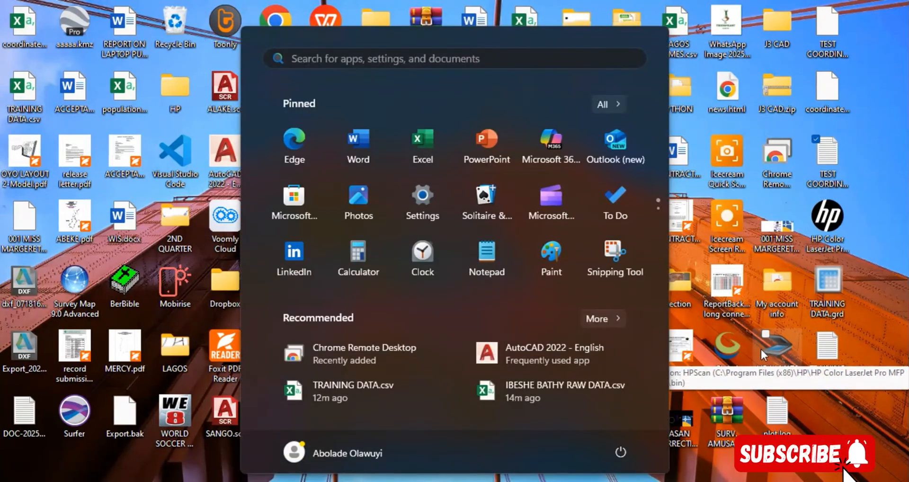
pyautogui.write('EXCE')
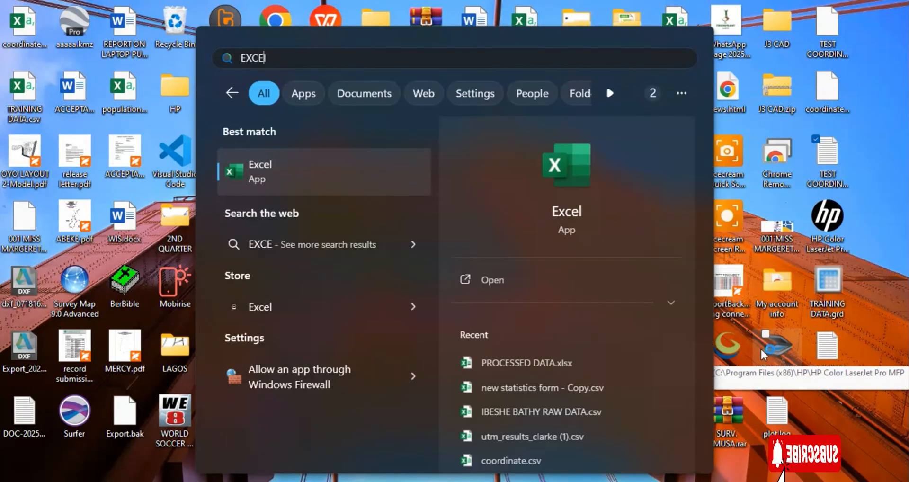
pyautogui.press('Return')
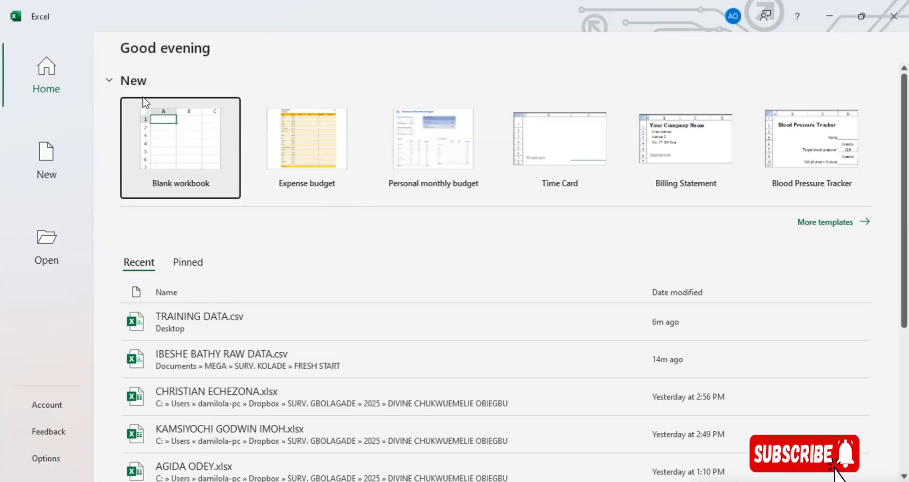
pyautogui.click(183, 153)
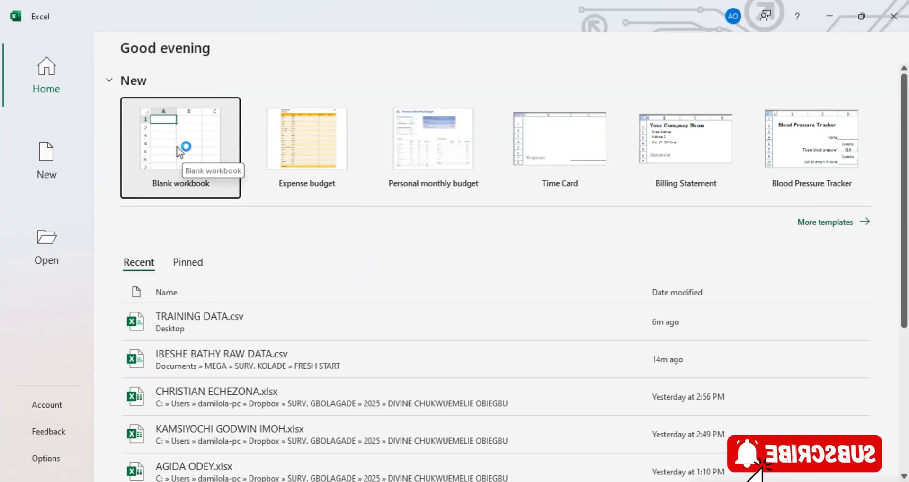
# Browse to the Desktop for a file to open and list files of type All Files (*.*).
pyautogui.click(75, 282)
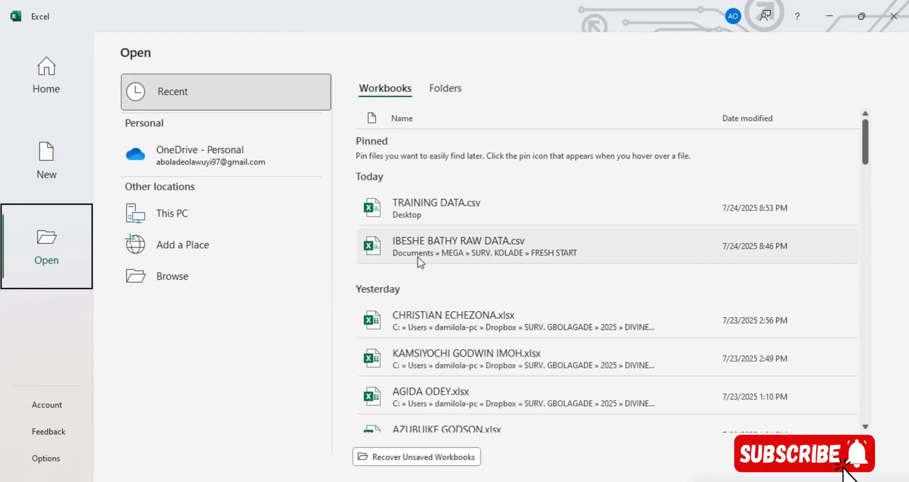
pyautogui.click(192, 280)
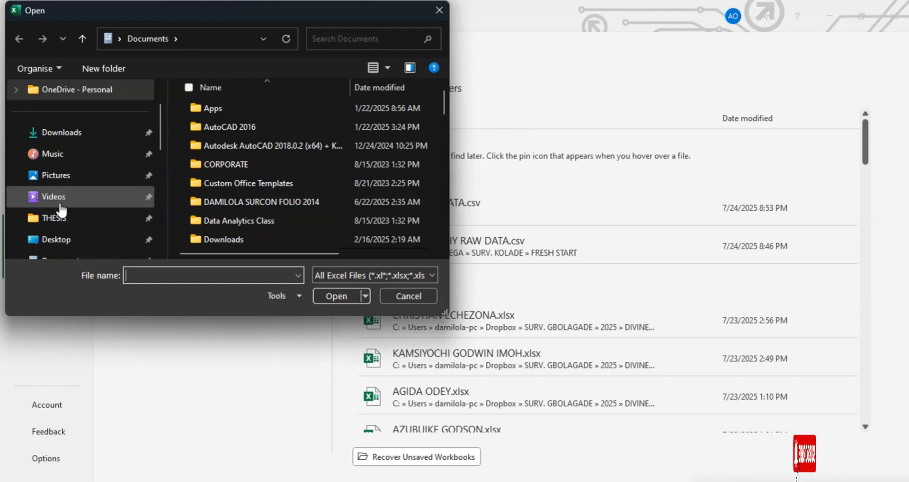
pyautogui.click(61, 236)
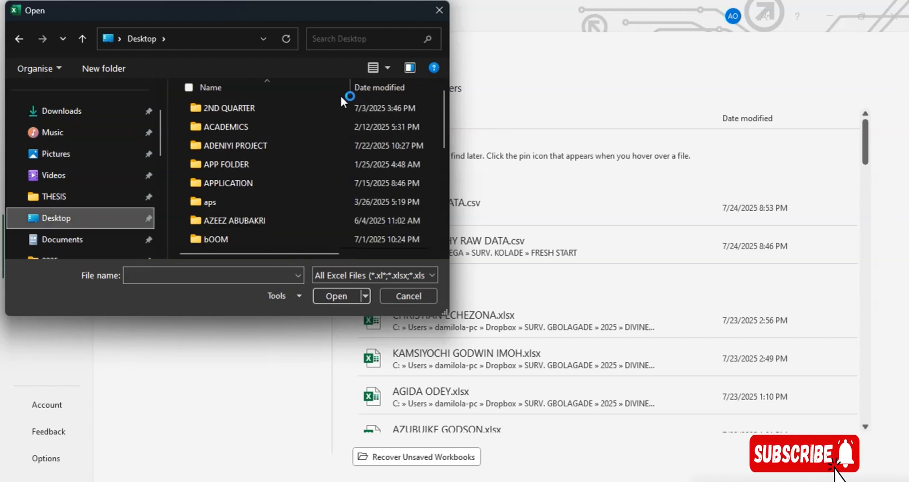
pyautogui.moveTo(441, 112); pyautogui.dragTo(439, 214)
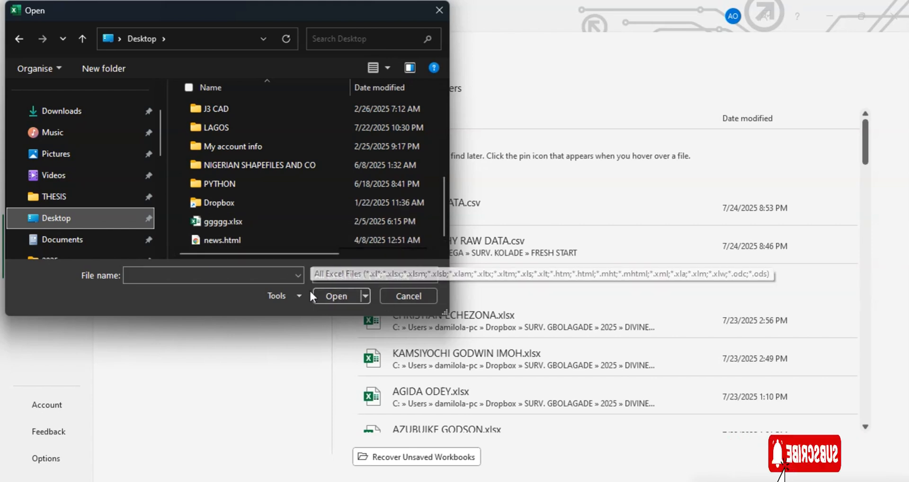
pyautogui.click(431, 275)
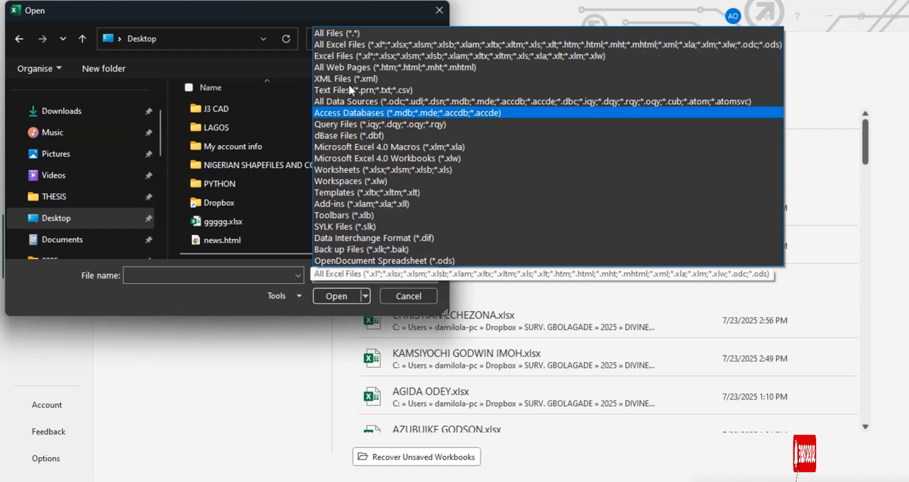
pyautogui.click(344, 33)
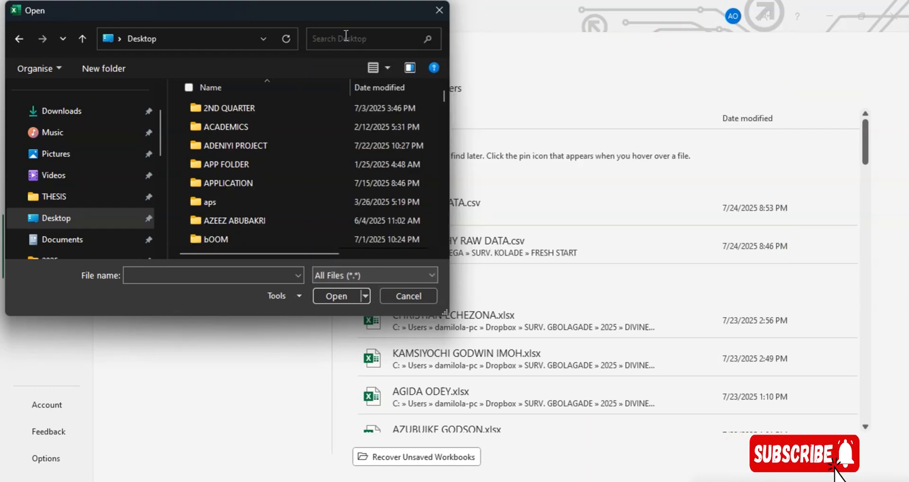
# Find TRAINING DATA INTERPOLATED.dat among the Desktop files and open it for text import.
pyautogui.scroll(-5, 310, 176)
pyautogui.scroll(-20, 311, 182)
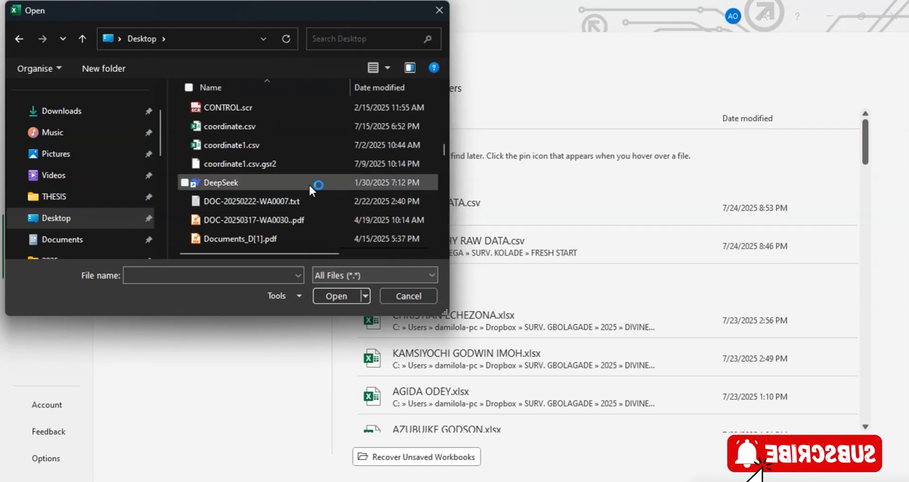
pyautogui.scroll(-5, 307, 188)
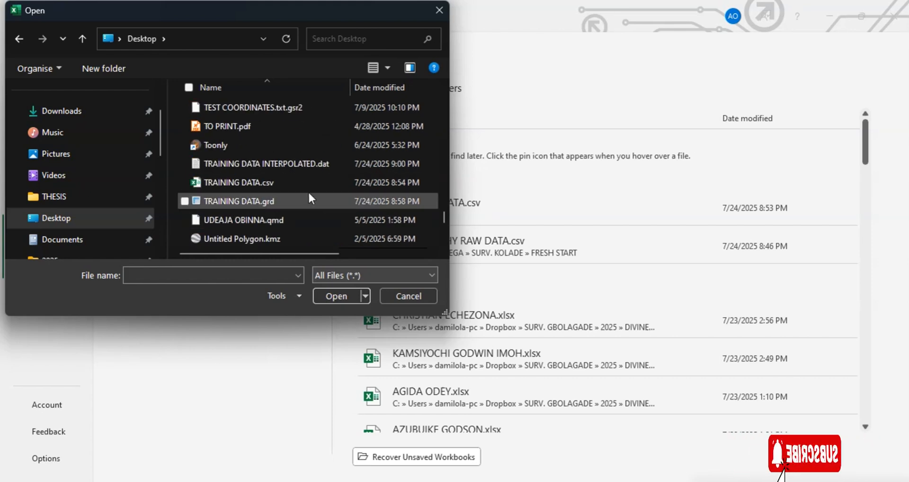
pyautogui.click(240, 164)
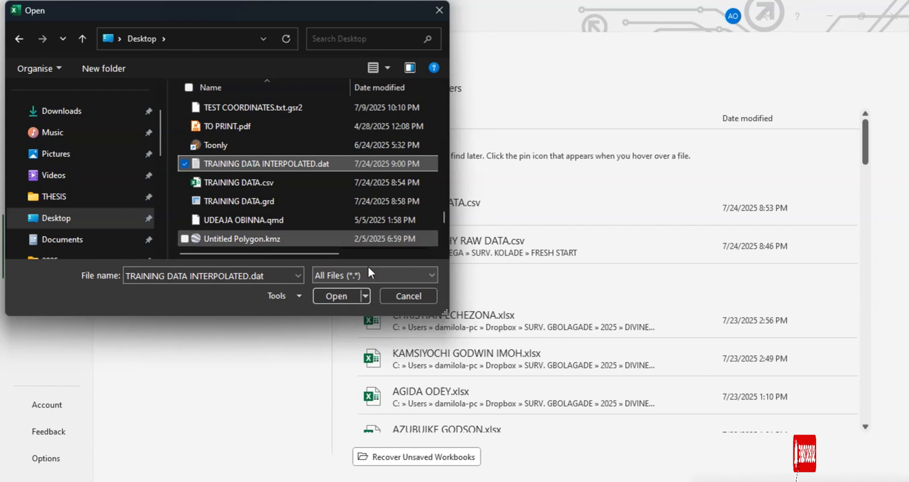
pyautogui.click(334, 296)
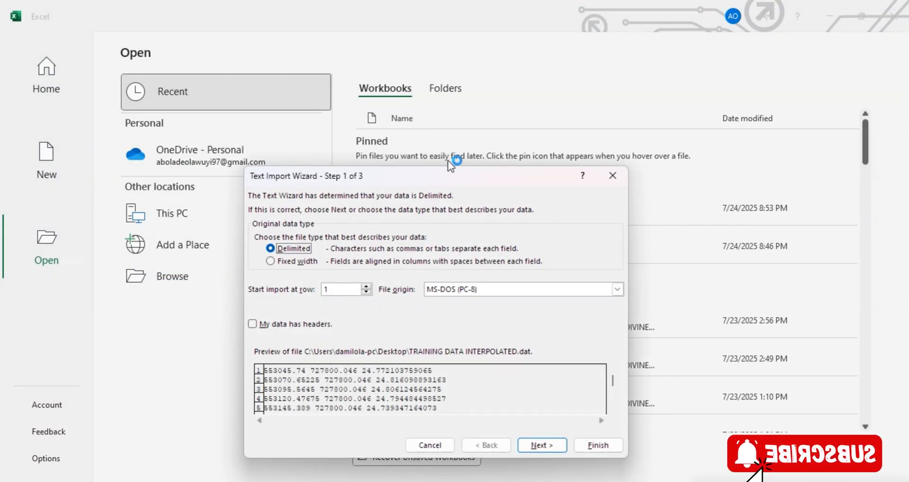
# Import the file as delimited text with Tab and Space as delimiters, keeping the General column format.
pyautogui.moveTo(439, 174); pyautogui.dragTo(452, 123)
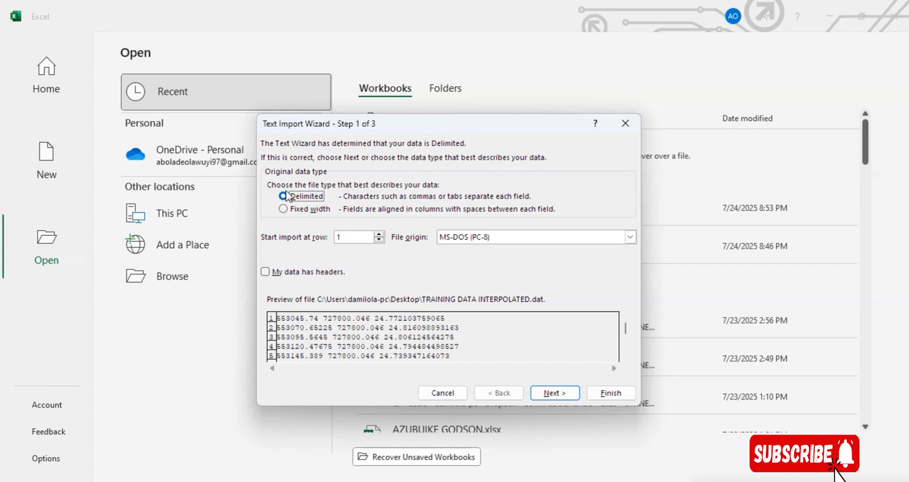
pyautogui.click(559, 394)
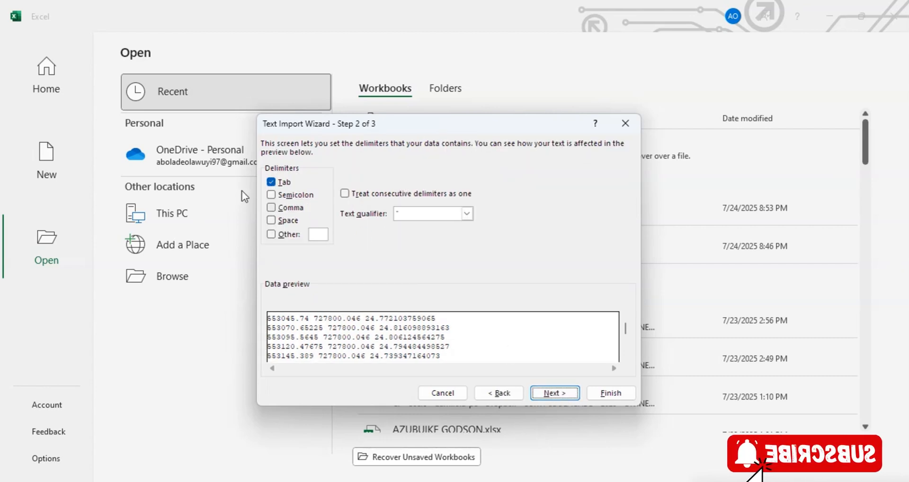
pyautogui.click(271, 208)
pyautogui.click(271, 212)
pyautogui.click(272, 219)
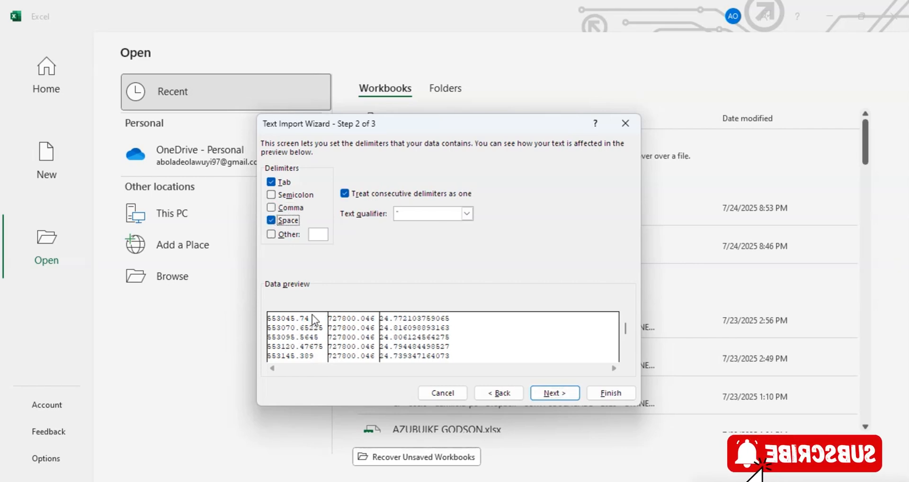
pyautogui.click(558, 394)
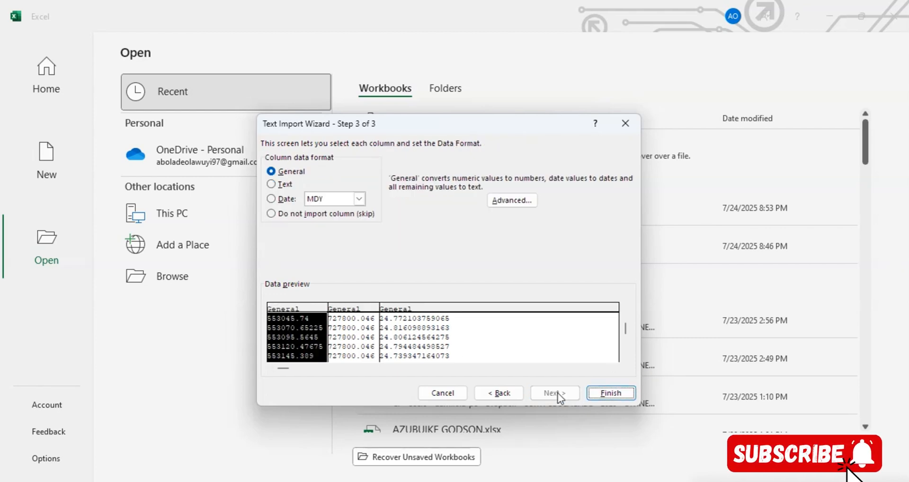
pyautogui.click(612, 391)
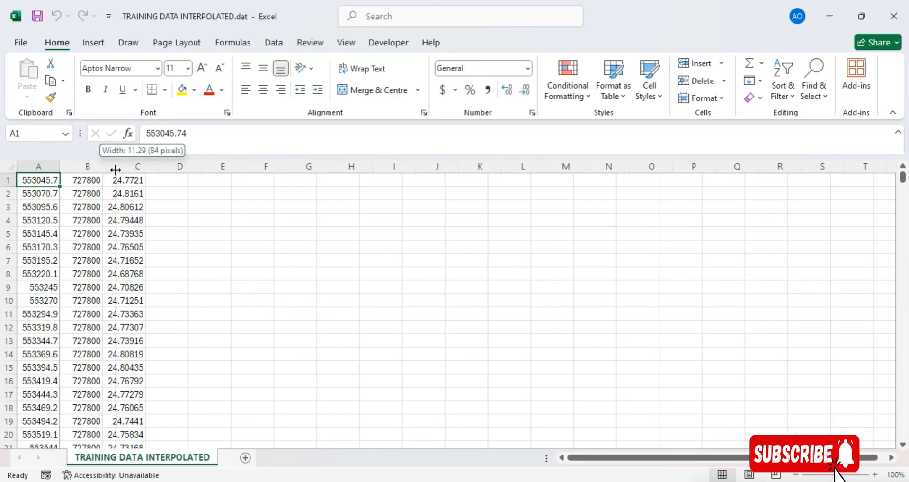
# Fit the widths of columns B and A to their coordinate values.
pyautogui.doubleClick(99, 166)
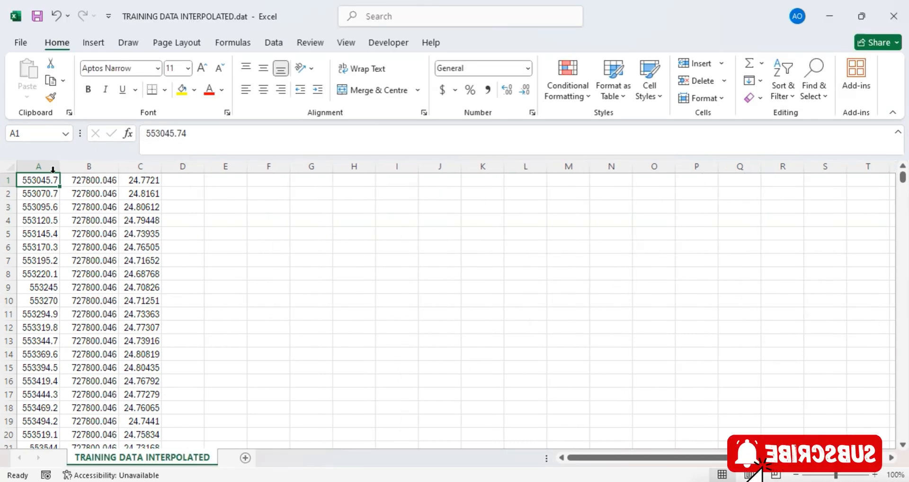
pyautogui.doubleClick(60, 166)
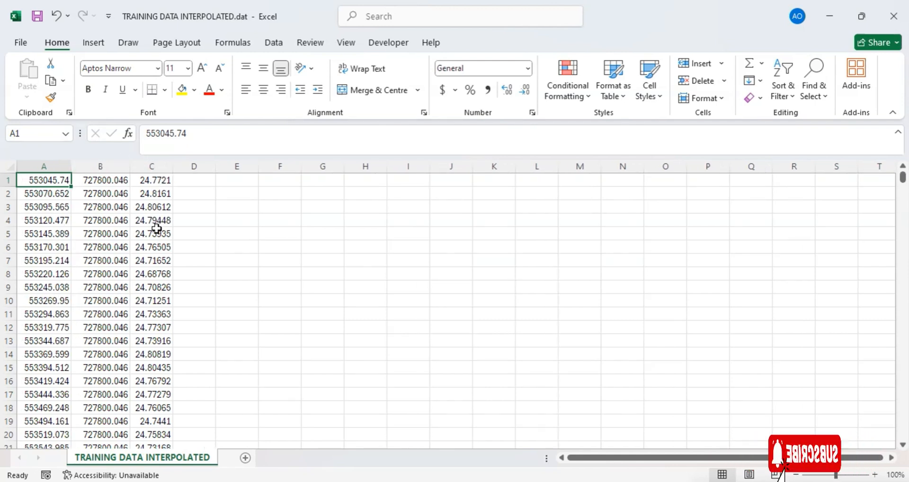
# Select column A from A5 down to its last entry and examine the extent of the interpolated XYZ rows.
pyautogui.scroll(-1, 157, 205)
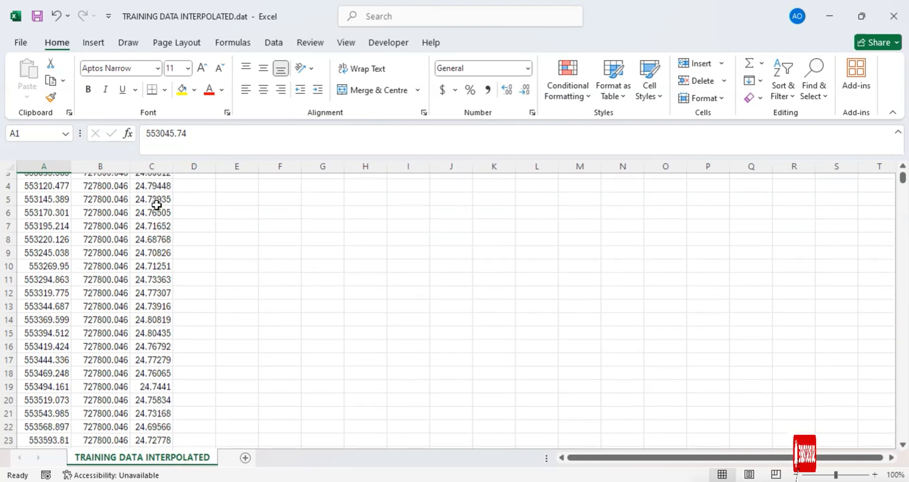
pyautogui.click(65, 190)
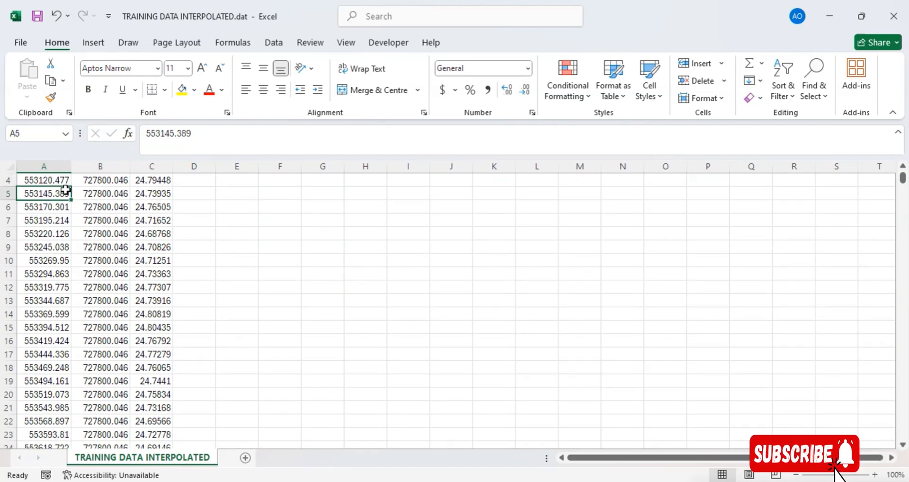
pyautogui.hotkey('ctrl', 'shift', 'Down')
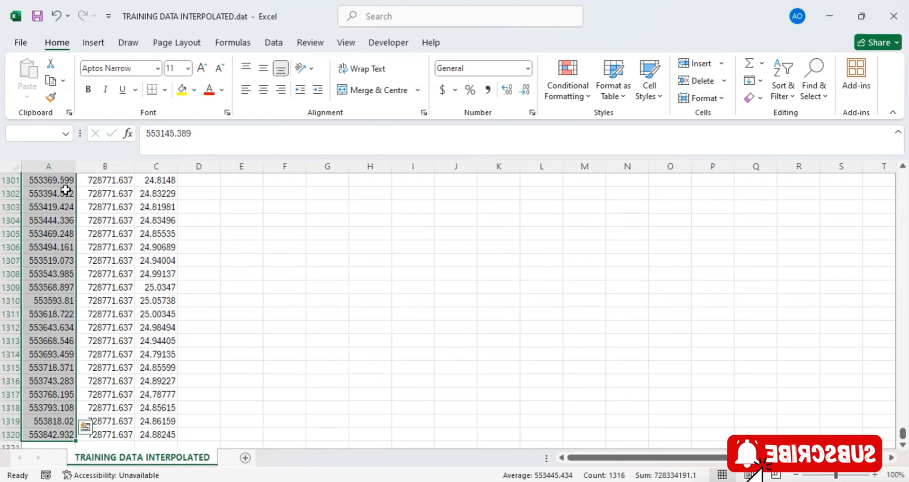
pyautogui.scroll(-2, 47, 400)
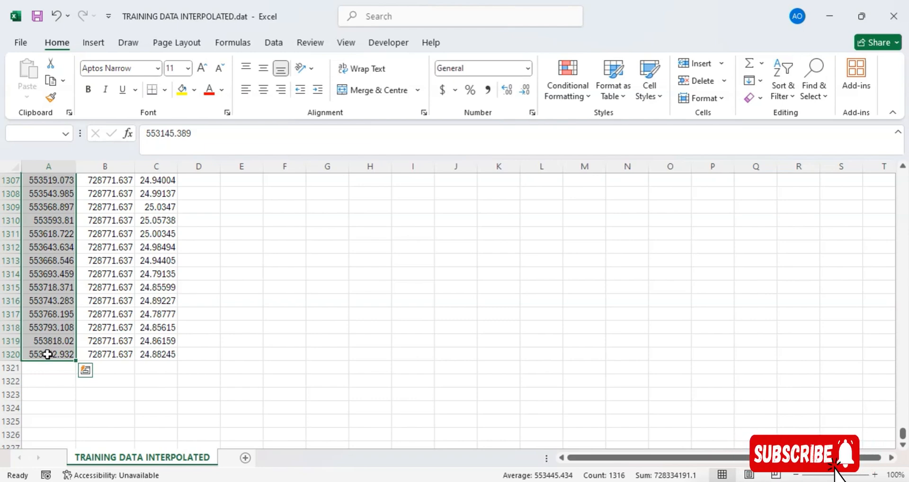
pyautogui.scroll(13, 109, 348)
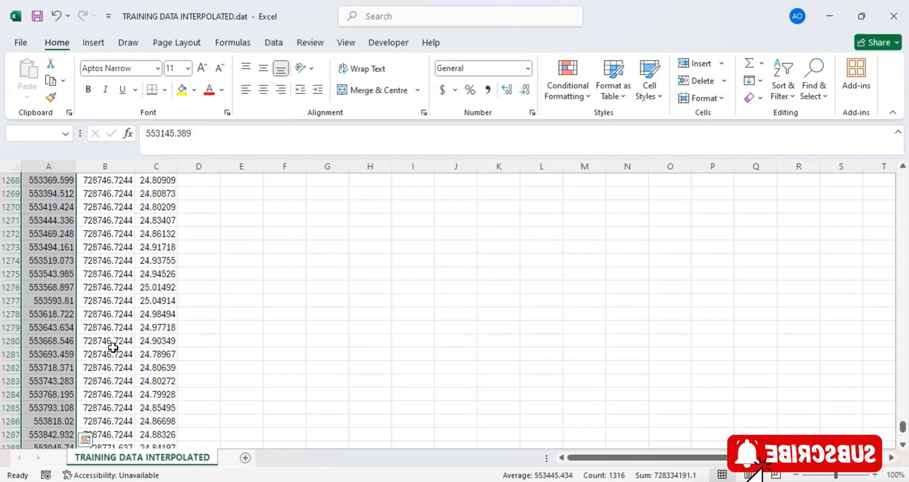
pyautogui.scroll(20, 113, 347)
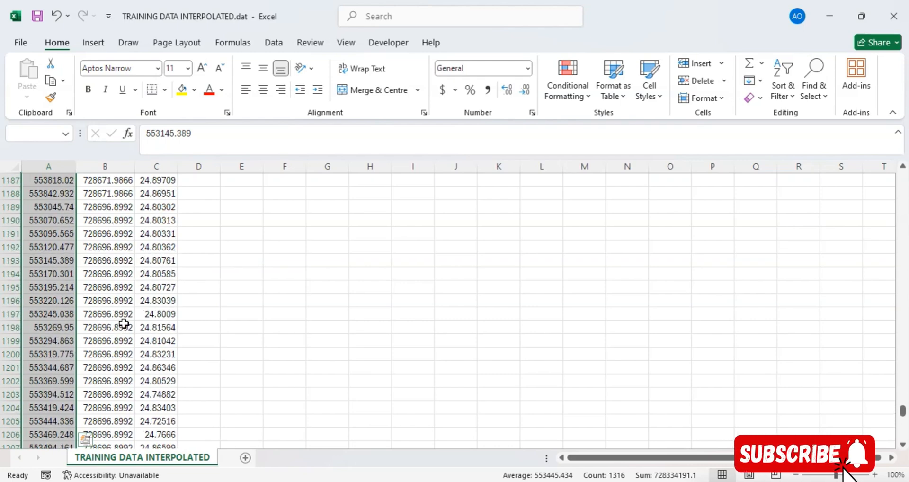
pyautogui.scroll(18, 122, 322)
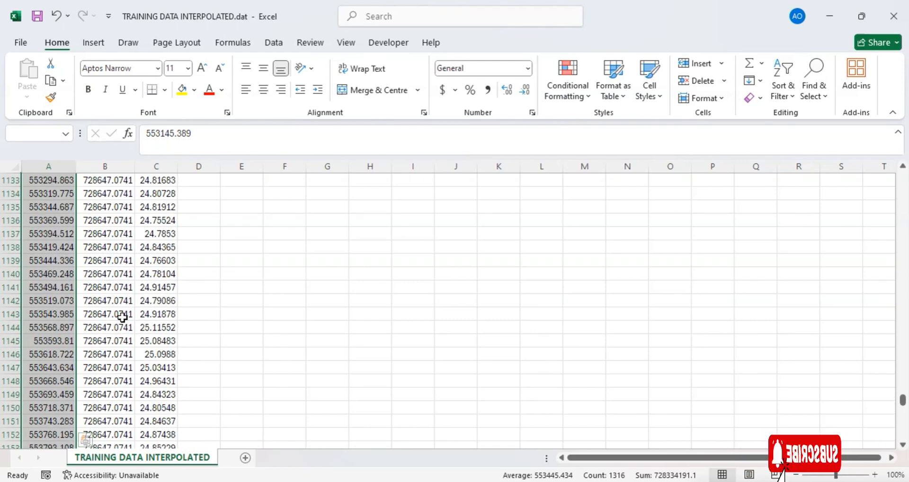
pyautogui.scroll(11, 123, 317)
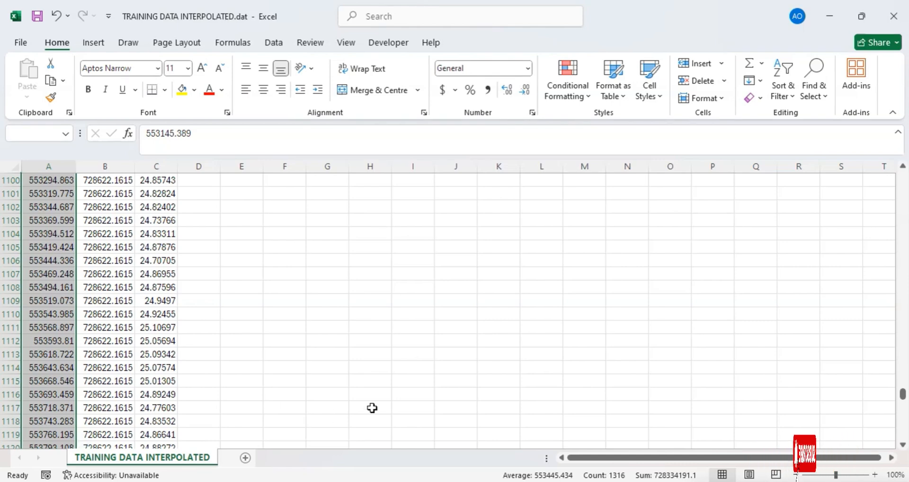
# Switch to Surfer, close the gridding report without saving it, and minimize Surfer to return to the Excel data.
pyautogui.click(605, 480)
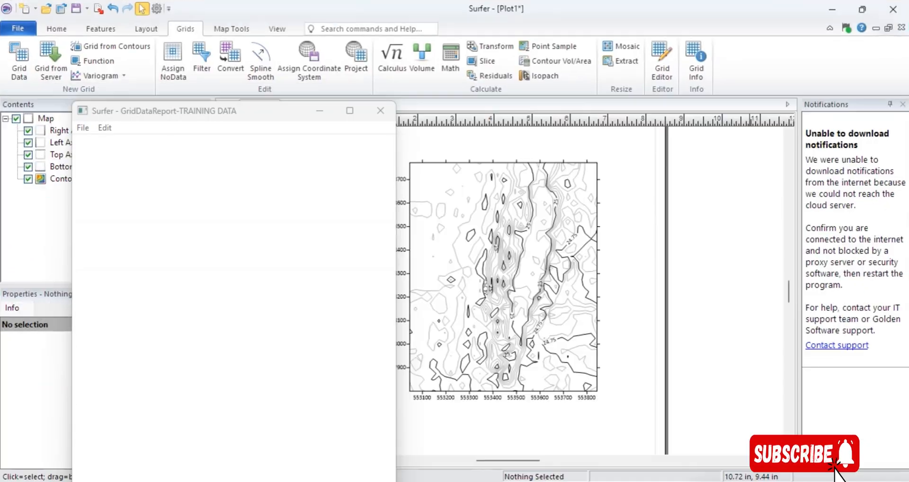
pyautogui.click(380, 111)
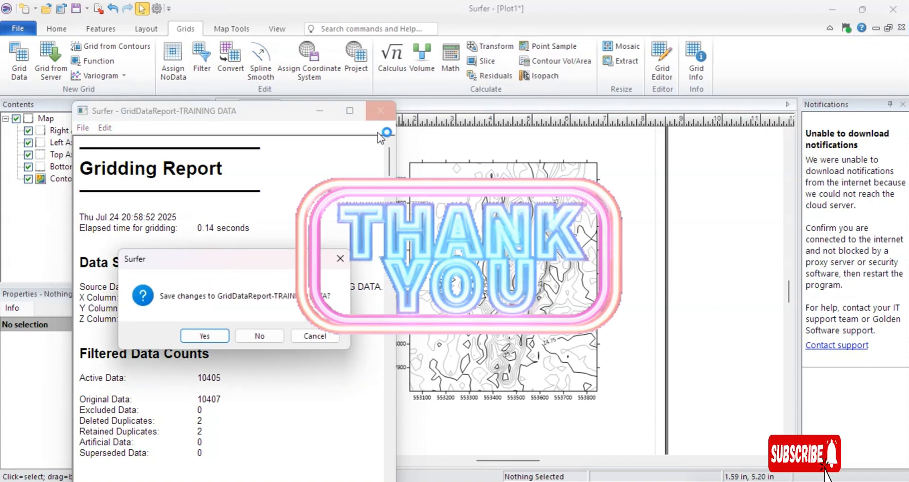
pyautogui.click(272, 336)
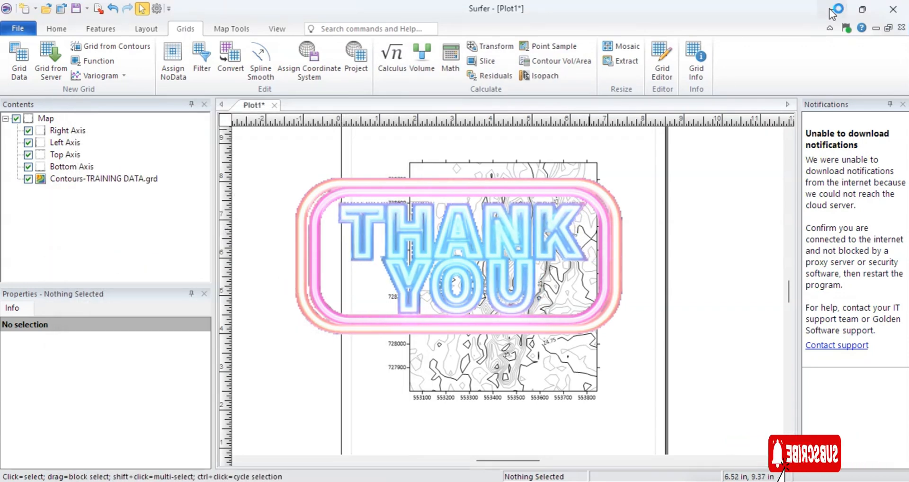
pyautogui.click(832, 11)
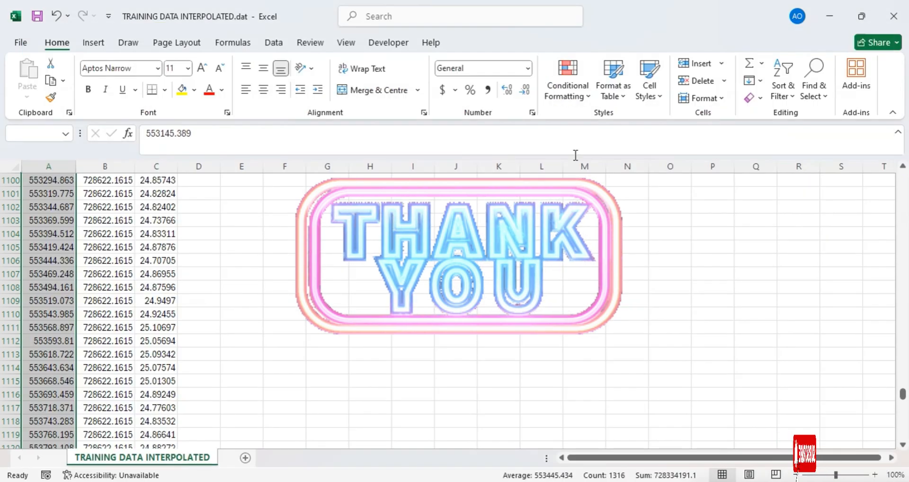